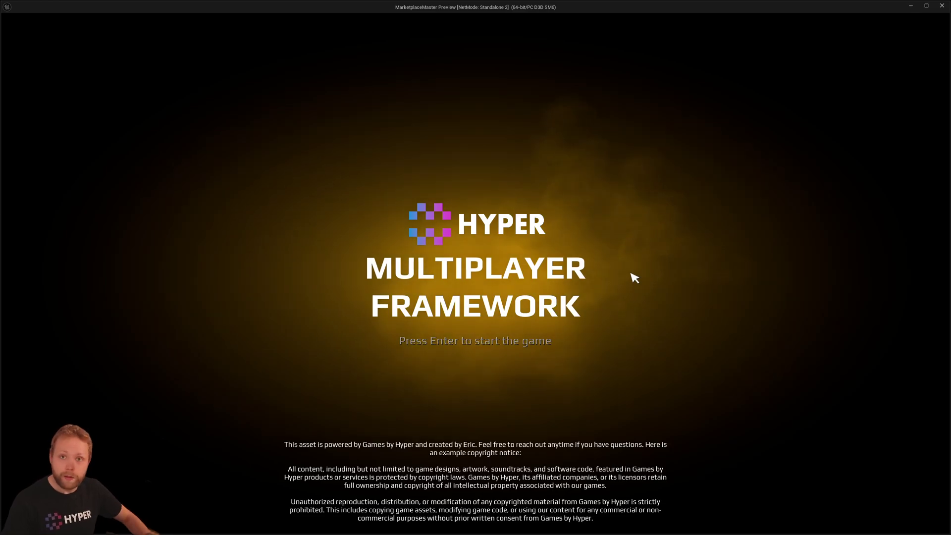
Step: Start the game from the title screen and choose to host an online game
{"action": "key", "text": "Return"}
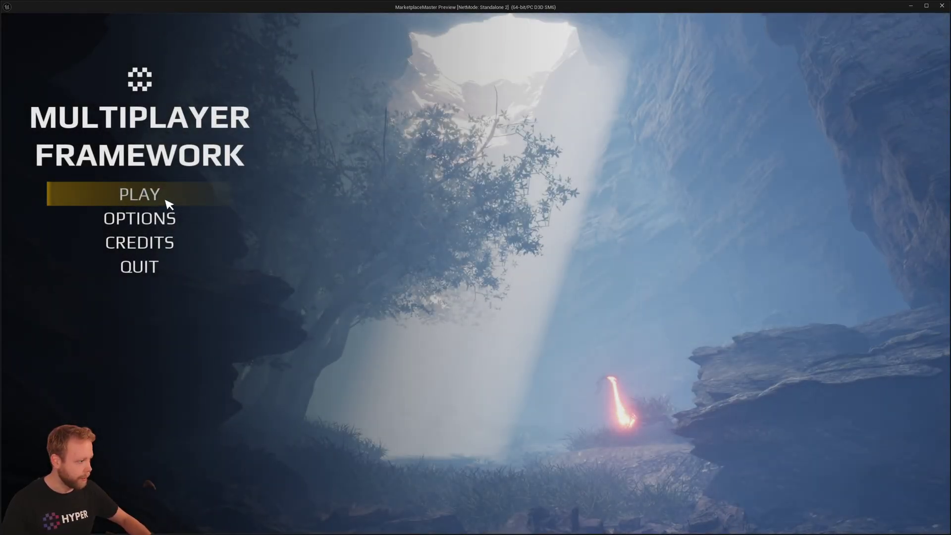
{"action": "left_click", "coordinate": [166, 202]}
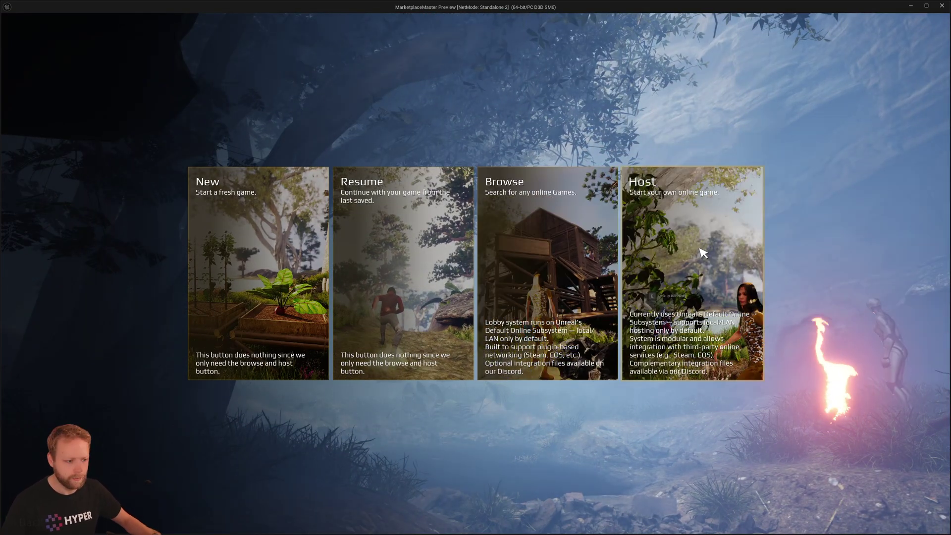
{"action": "left_click", "coordinate": [694, 251]}
Step: Select OurOwnPlaylist in the Select Playlist list, passing through Default Playlist 2
{"action": "left_click", "coordinate": [576, 157]}
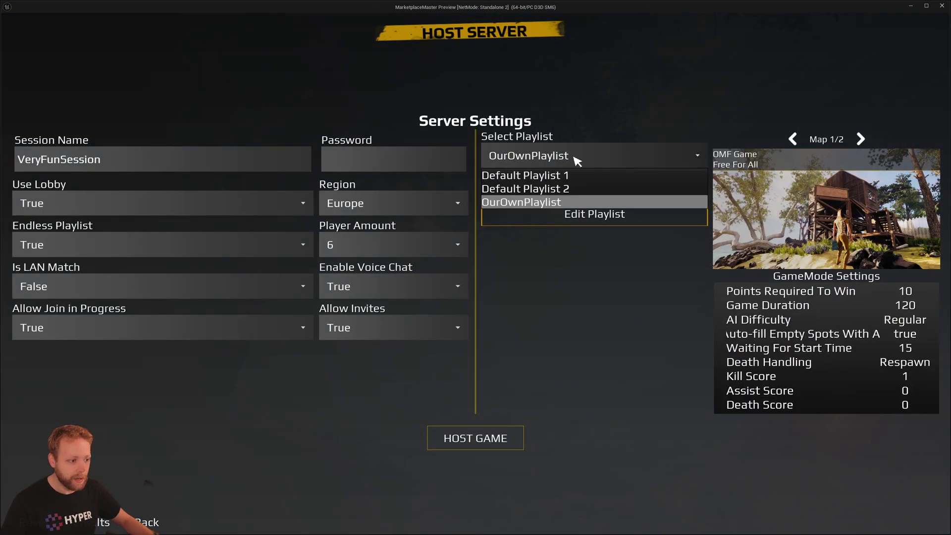
{"action": "left_click", "coordinate": [584, 189]}
{"action": "left_click", "coordinate": [592, 161]}
{"action": "left_click", "coordinate": [609, 199]}
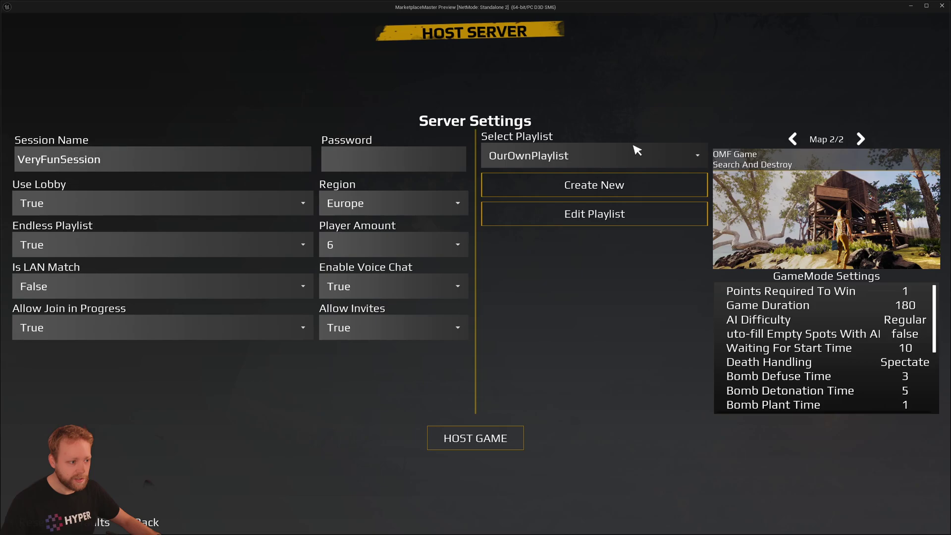
Step: Start a new playlist named AnotherOne! with its first game on the OMF Game map
{"action": "left_click", "coordinate": [607, 189]}
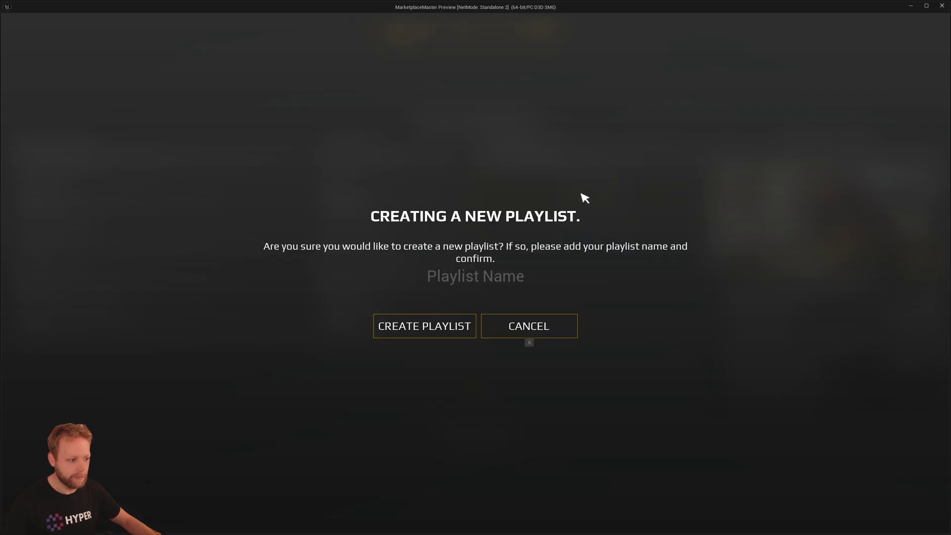
{"action": "left_click", "coordinate": [426, 325]}
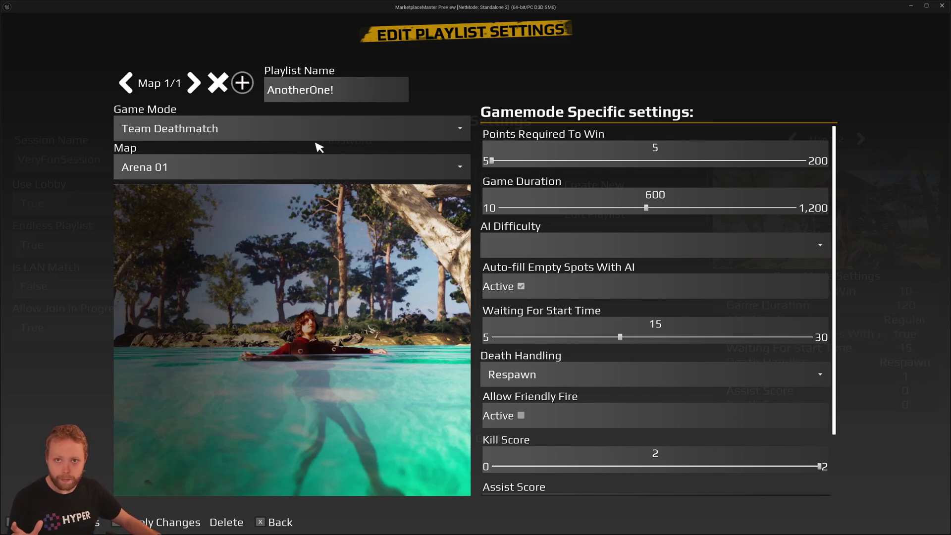
{"action": "left_click", "coordinate": [297, 166]}
{"action": "left_click", "coordinate": [195, 201]}
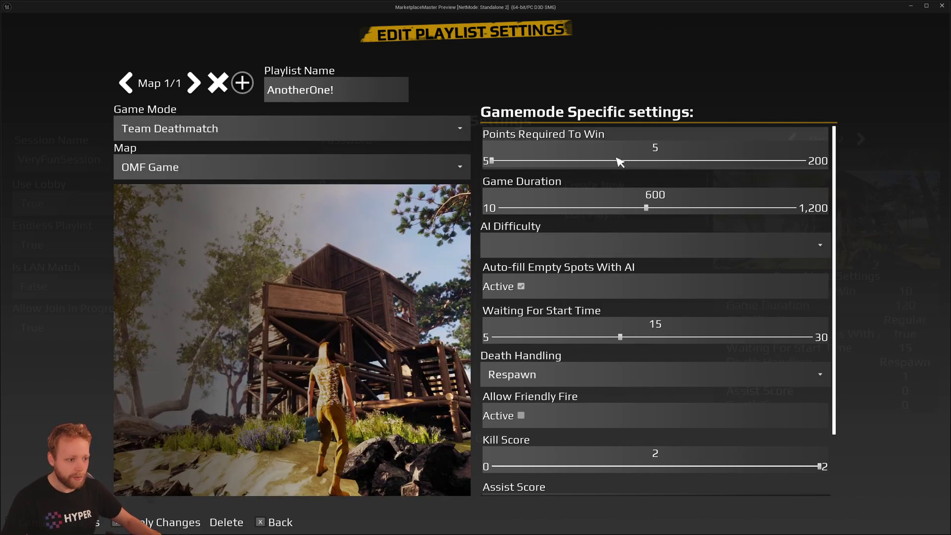
{"action": "scroll", "coordinate": [595, 207], "scroll_direction": "down", "scroll_amount": 1}
{"action": "scroll", "coordinate": [594, 207], "scroll_direction": "down", "scroll_amount": 3}
{"action": "scroll", "coordinate": [591, 272], "scroll_direction": "up", "scroll_amount": 4}
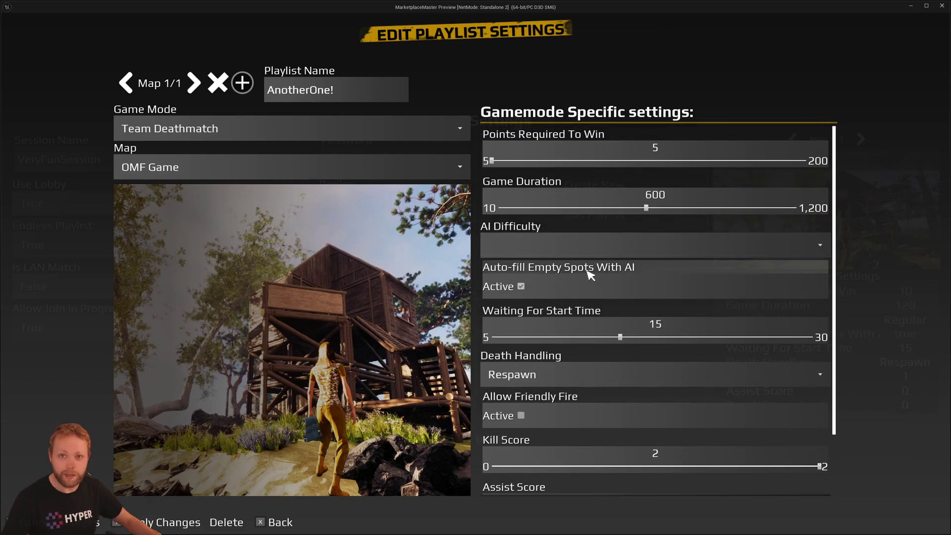
Step: Add a second game using the Domination mode and save the playlist changes
{"action": "left_click", "coordinate": [248, 84]}
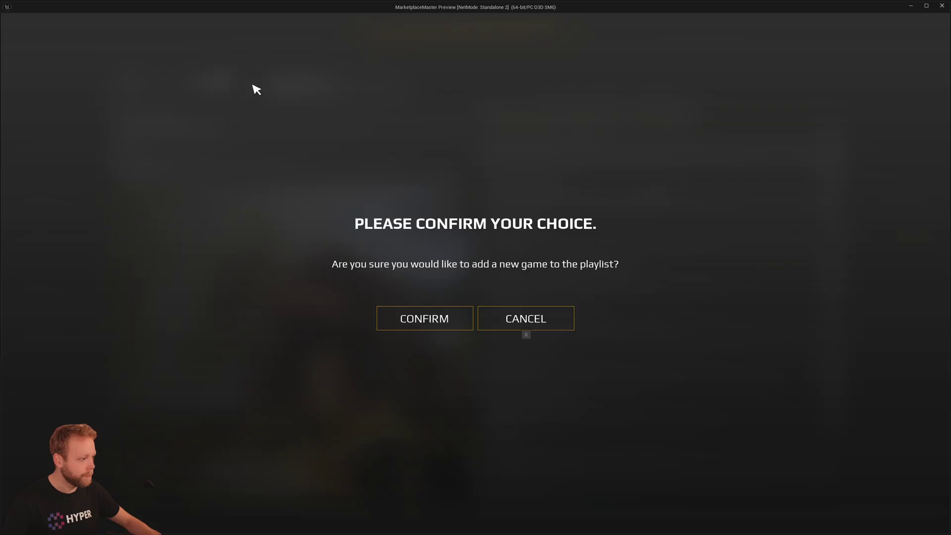
{"action": "left_click", "coordinate": [415, 329]}
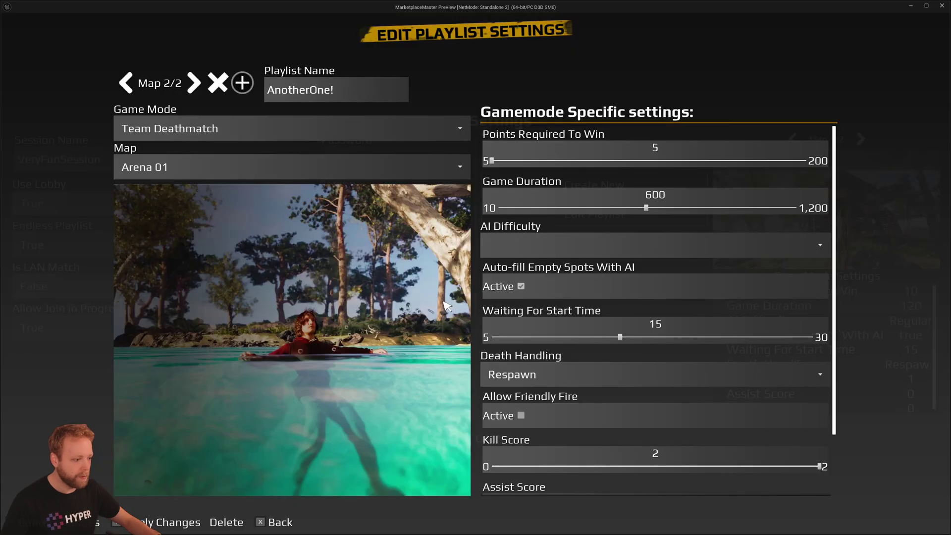
{"action": "left_click", "coordinate": [213, 131]}
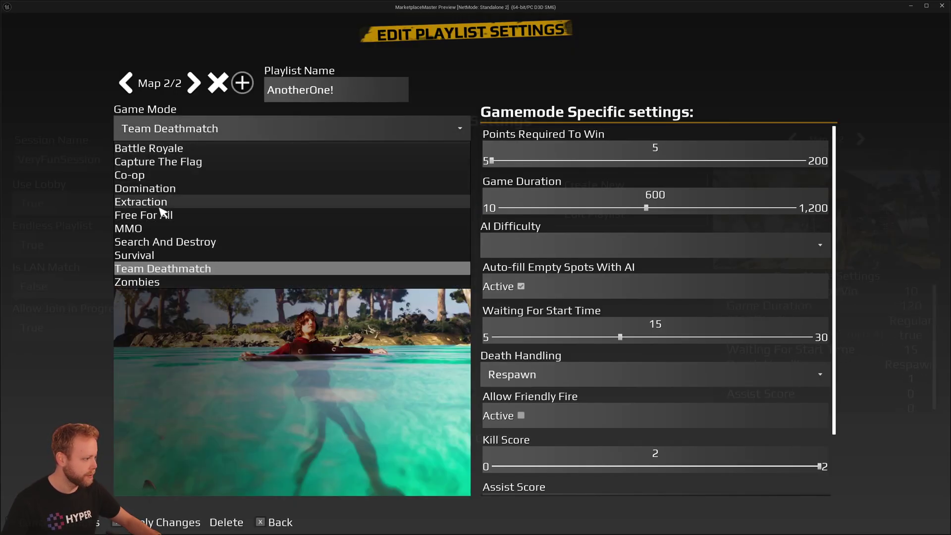
{"action": "left_click", "coordinate": [155, 189]}
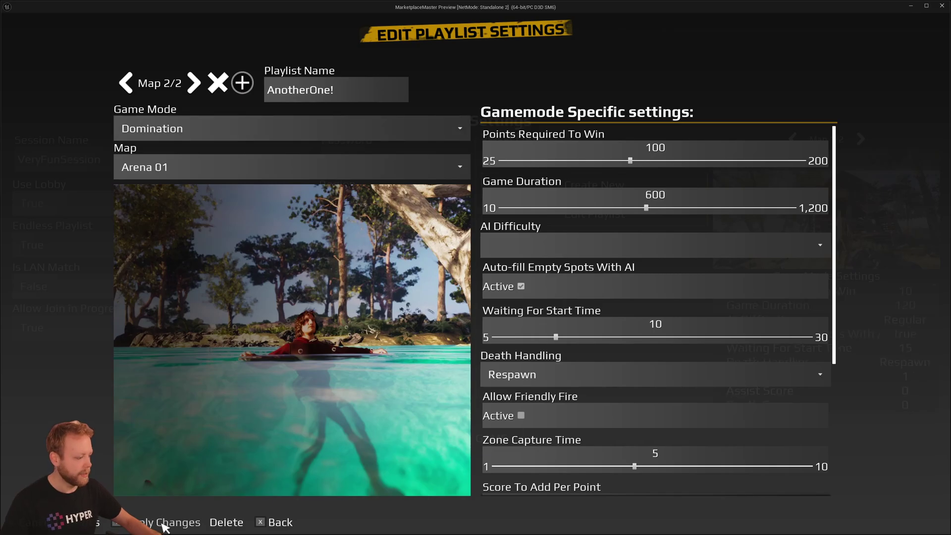
{"action": "left_click", "coordinate": [163, 525]}
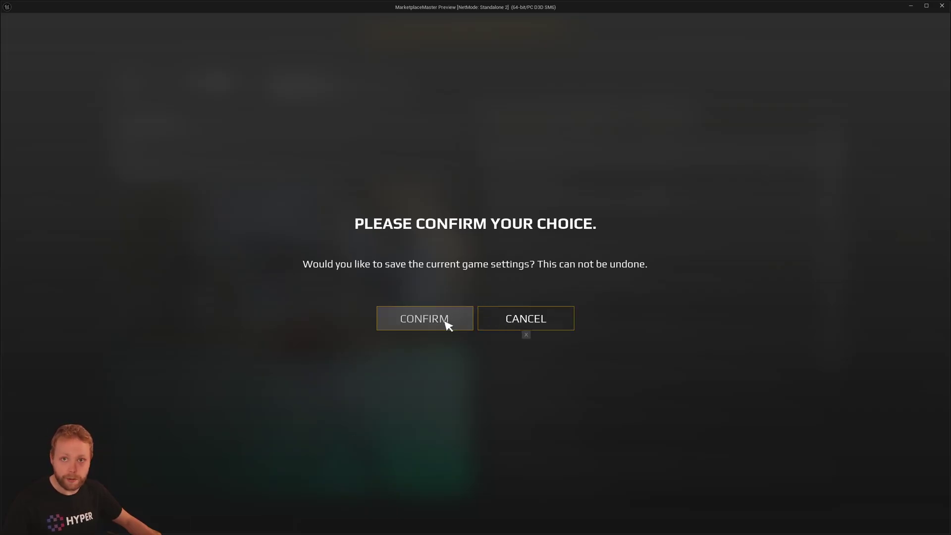
{"action": "left_click", "coordinate": [425, 318]}
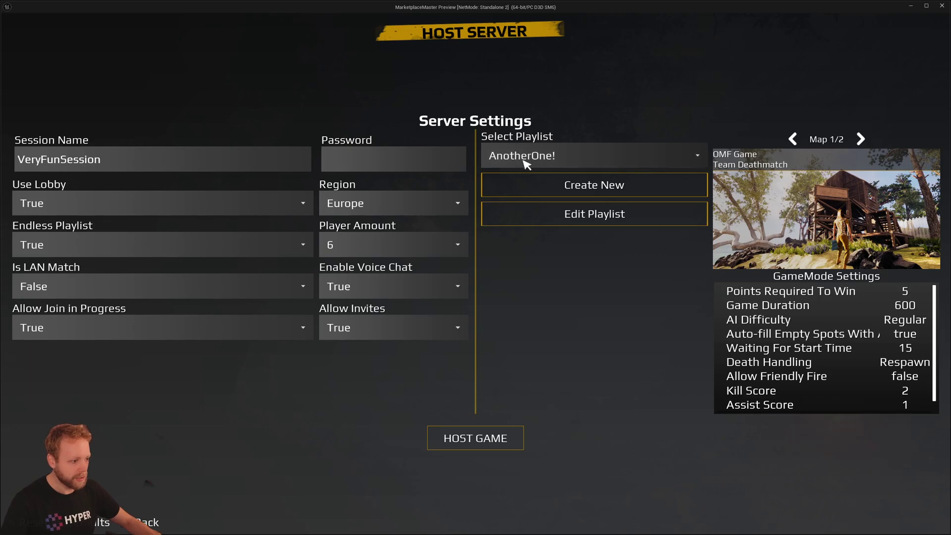
{"action": "left_click", "coordinate": [795, 139]}
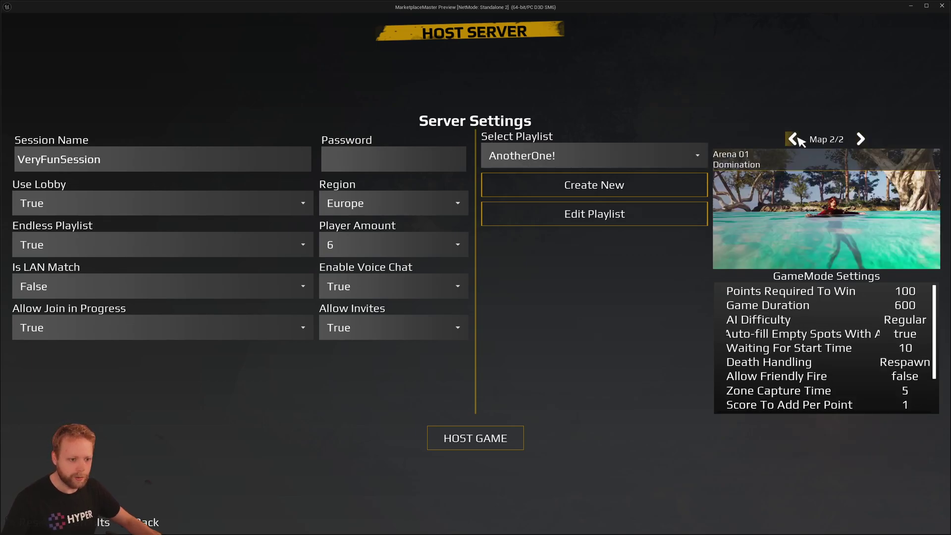
{"action": "left_click", "coordinate": [798, 141]}
{"action": "scroll", "coordinate": [833, 337], "scroll_direction": "down", "scroll_amount": 1}
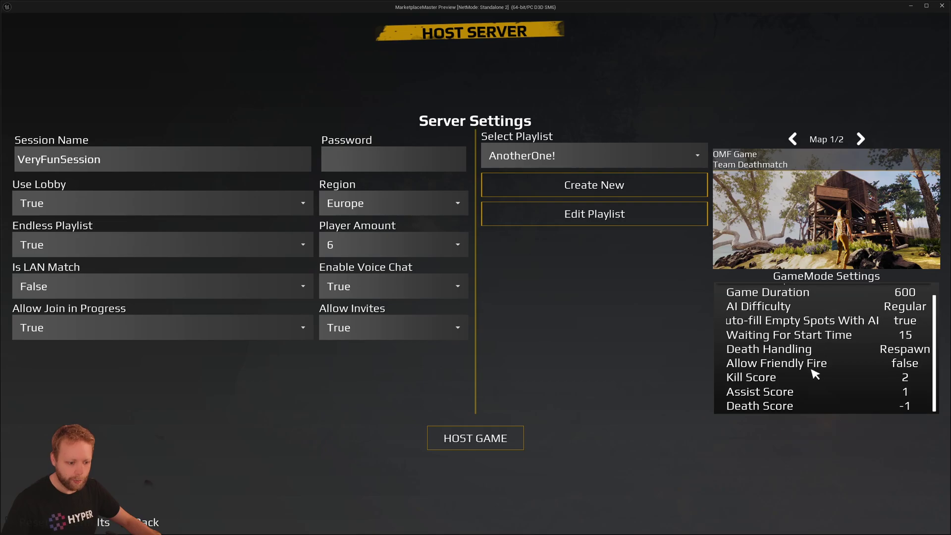
{"action": "scroll", "coordinate": [814, 372], "scroll_direction": "up", "scroll_amount": 1}
{"action": "scroll", "coordinate": [811, 366], "scroll_direction": "down", "scroll_amount": 1}
{"action": "scroll", "coordinate": [809, 361], "scroll_direction": "up", "scroll_amount": 1}
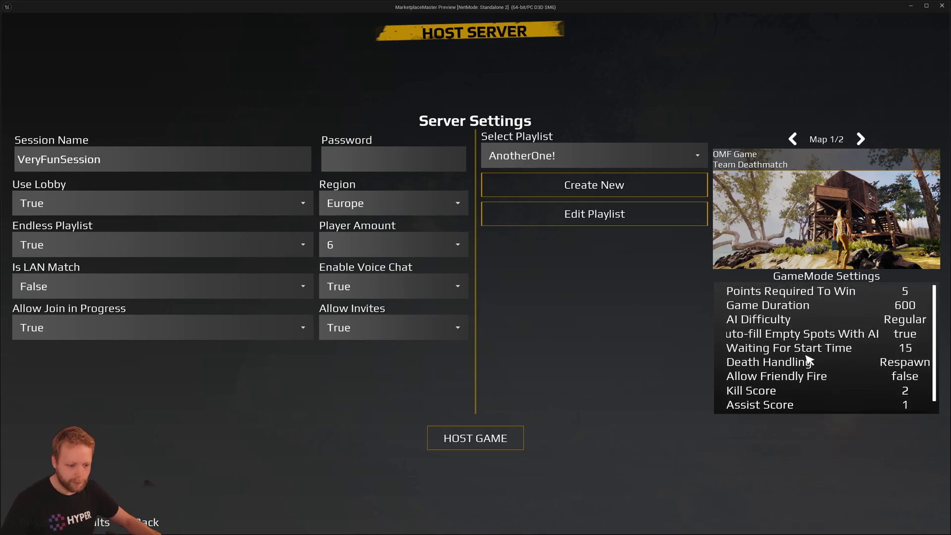
{"action": "left_click", "coordinate": [796, 140]}
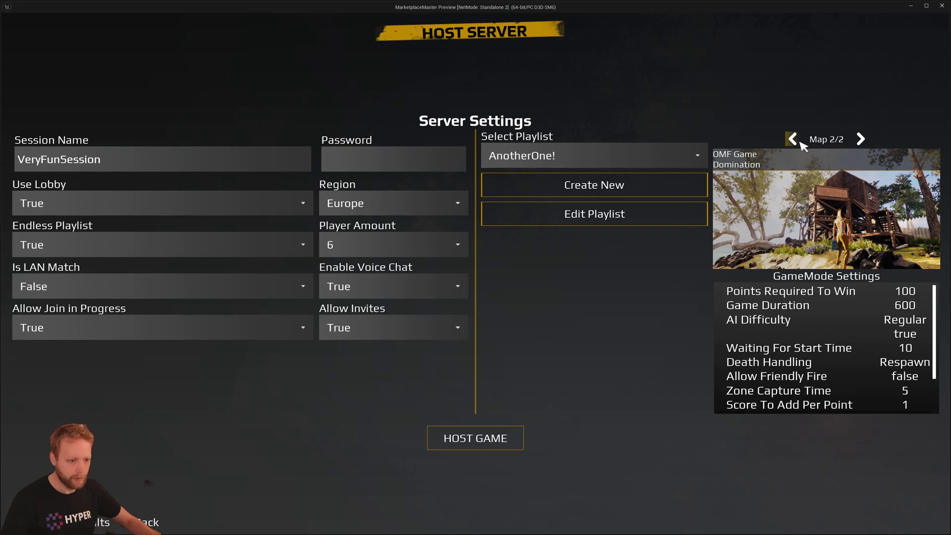
{"action": "left_click", "coordinate": [794, 140]}
{"action": "left_click", "coordinate": [860, 139]}
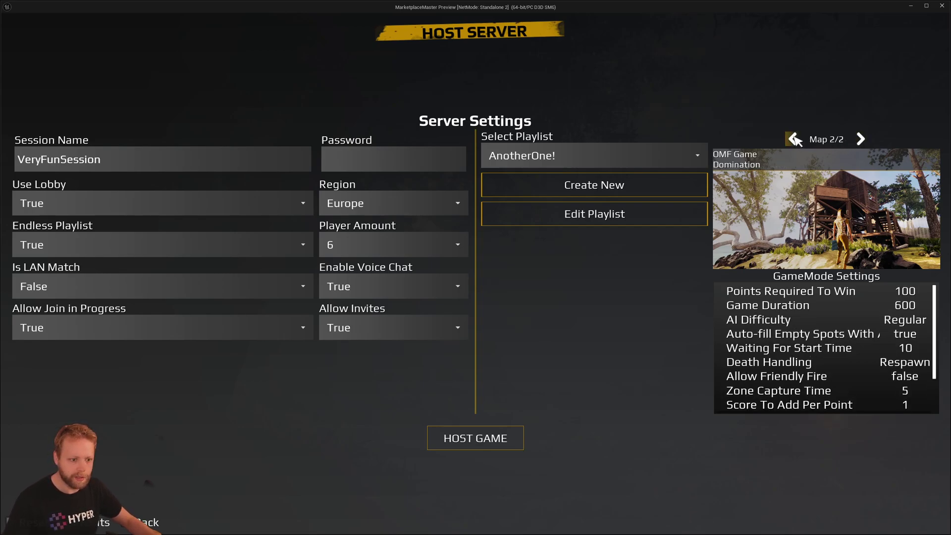
{"action": "left_click", "coordinate": [794, 139]}
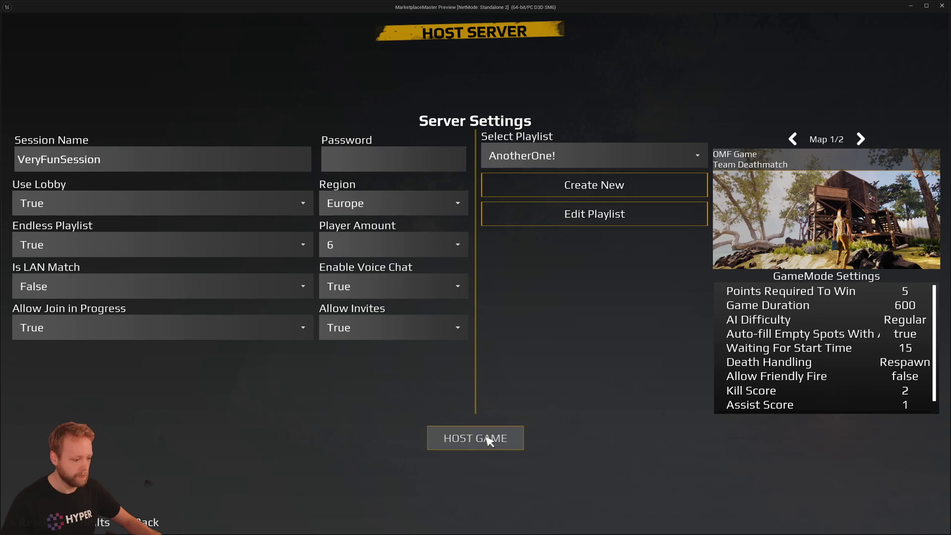
{"action": "left_click", "coordinate": [488, 440]}
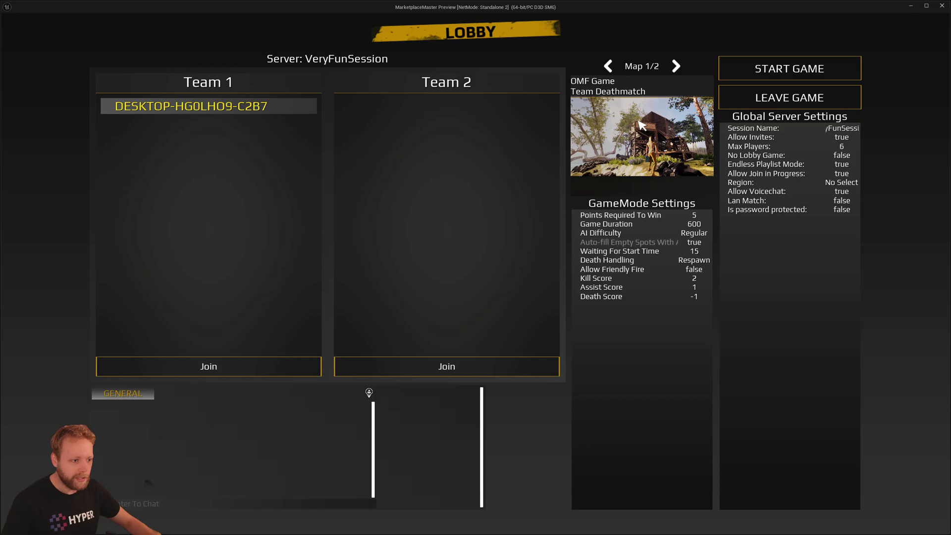
Step: Cycle the lobby's map preview, then join VeryFunSession from the second game window
{"action": "left_click", "coordinate": [675, 66]}
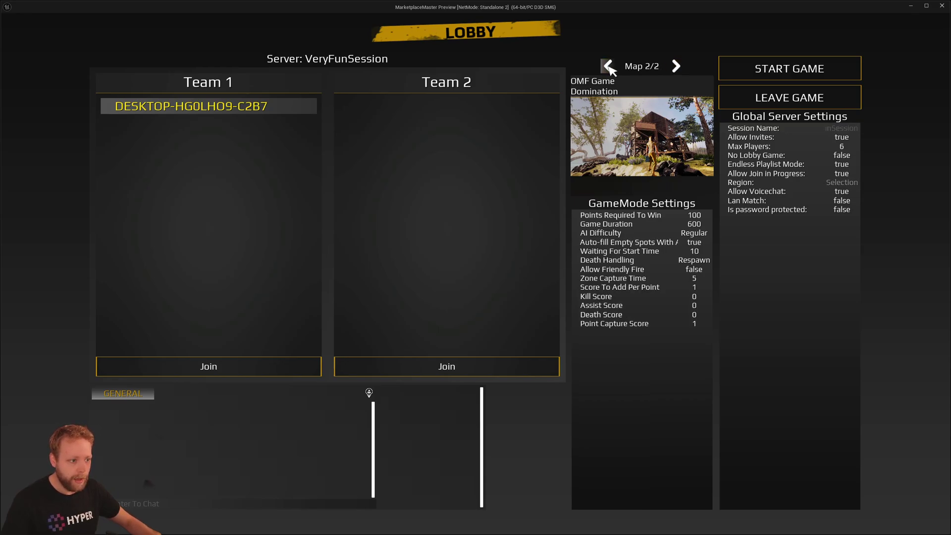
{"action": "left_click", "coordinate": [675, 67]}
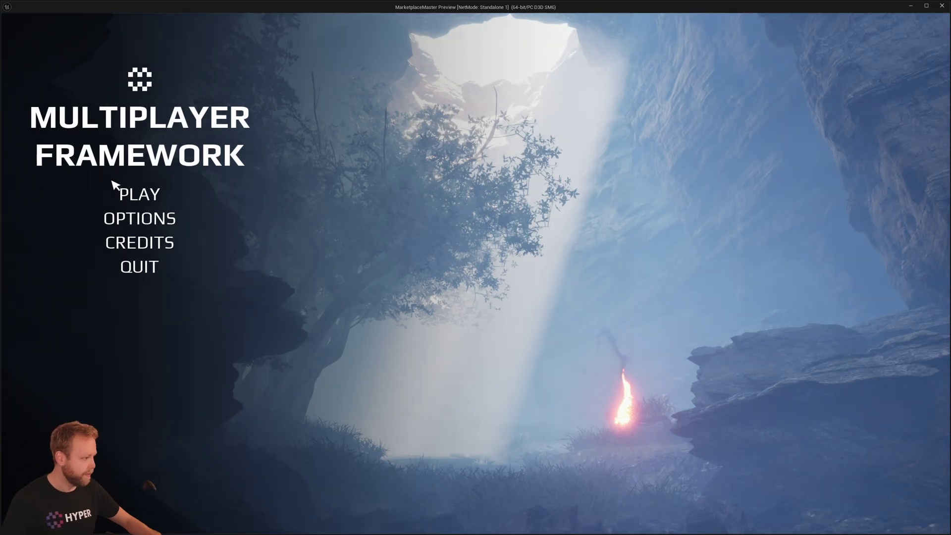
{"action": "left_click", "coordinate": [119, 192]}
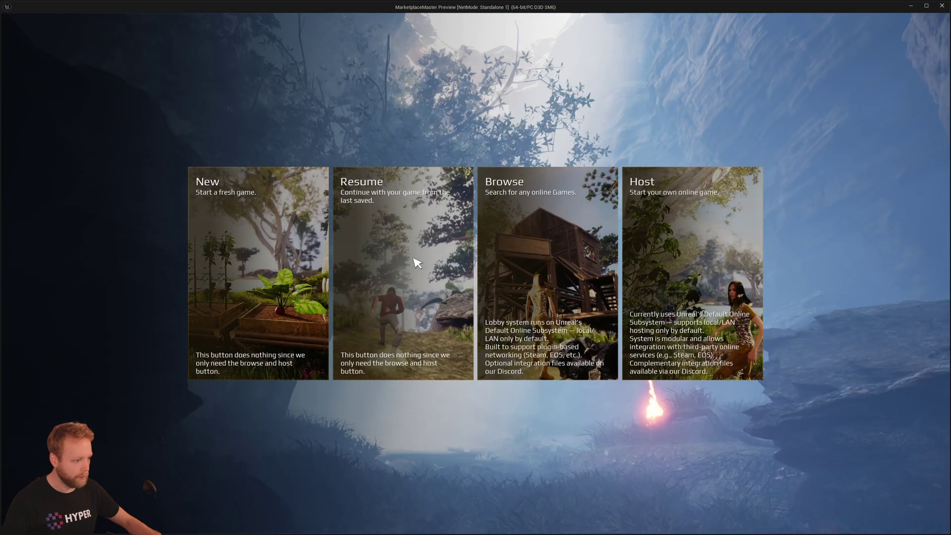
{"action": "left_click", "coordinate": [609, 244]}
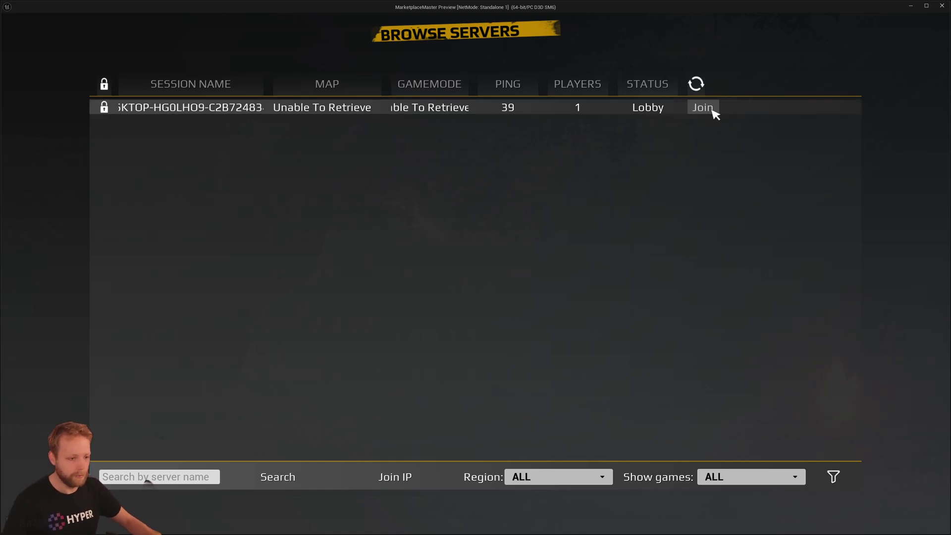
{"action": "left_click", "coordinate": [705, 108]}
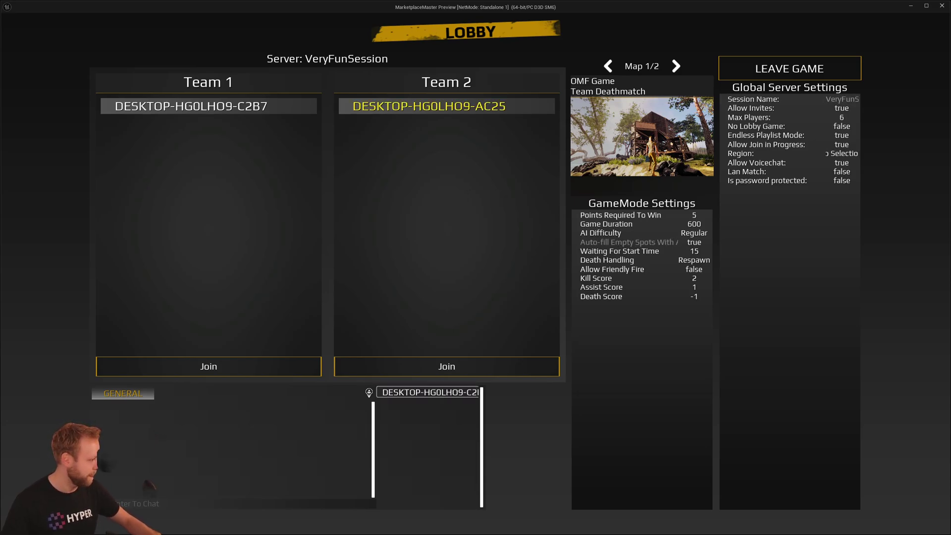
{"action": "key", "text": "alt+Tab"}
Step: Join the VeryFunSession server from the third game window
{"action": "key", "text": "Return"}
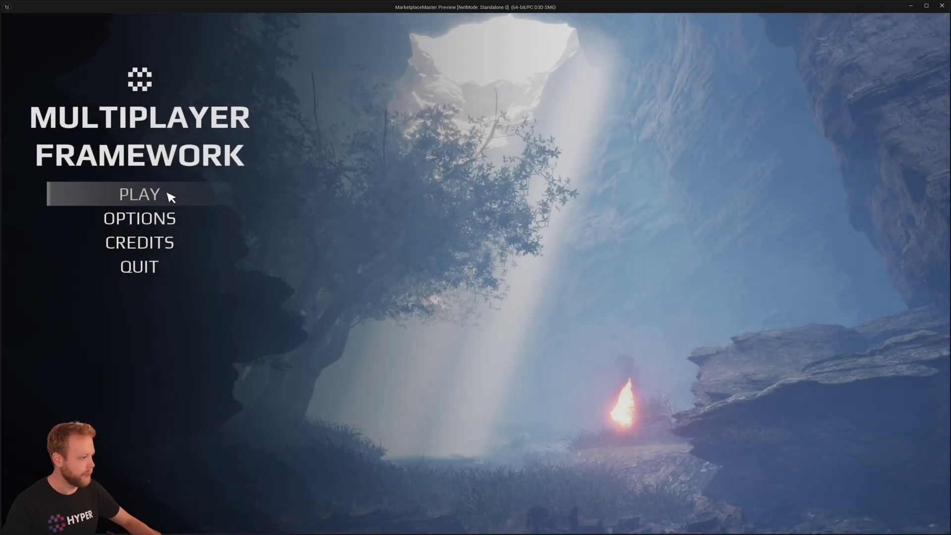
{"action": "left_click", "coordinate": [170, 195]}
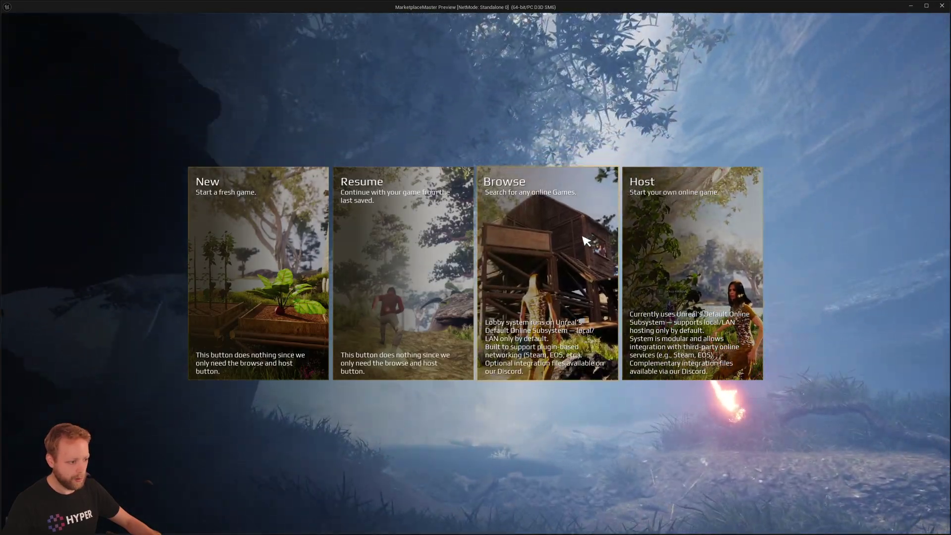
{"action": "left_click", "coordinate": [586, 240]}
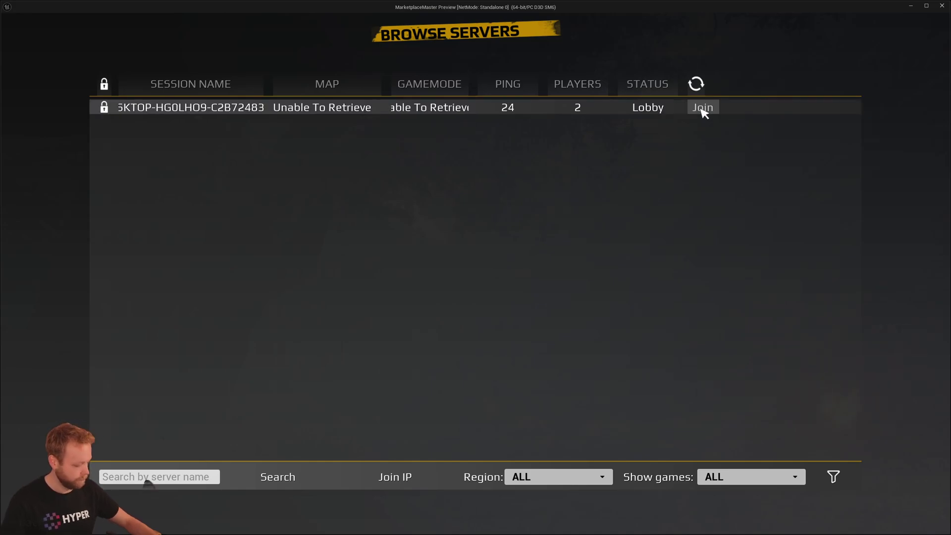
{"action": "left_click", "coordinate": [703, 108]}
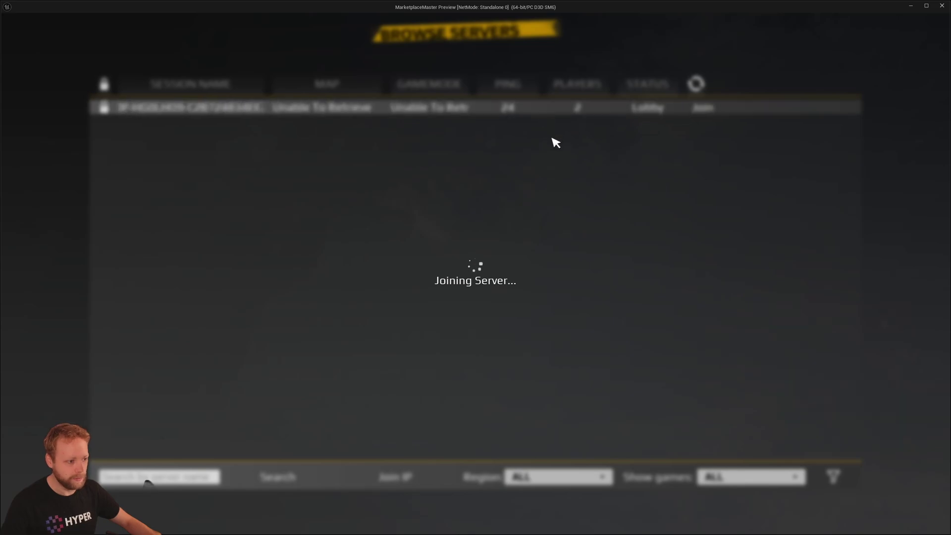
Step: Send 'So three people here?' in the host lobby's chat
{"action": "key", "text": "alt+Tab"}
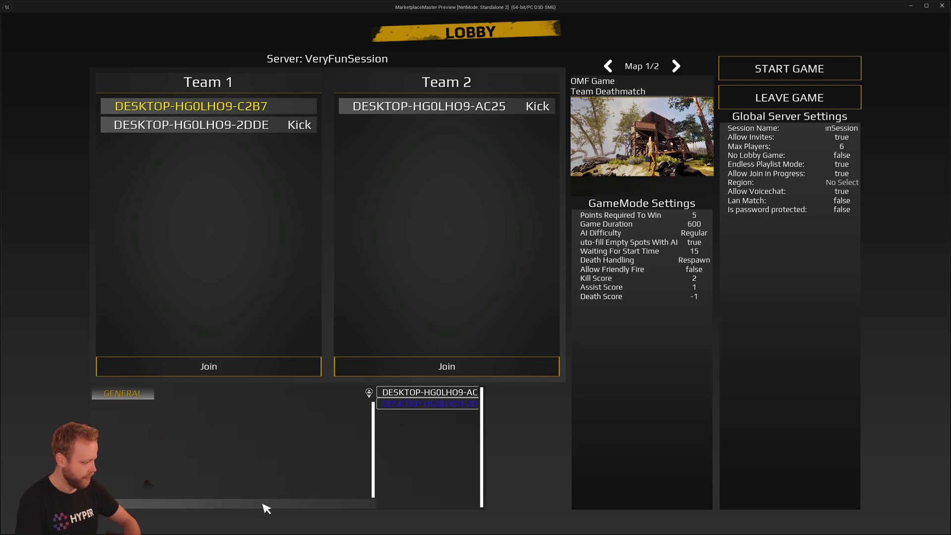
{"action": "type", "text": "So three people here?"}
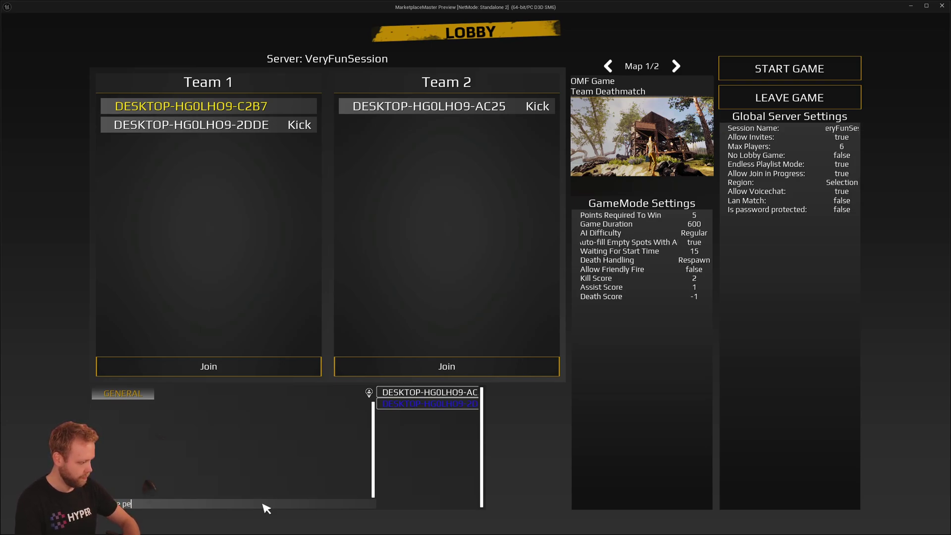
{"action": "key", "text": "Return"}
Step: Move the second player's game window out of view and refocus the host lobby
{"action": "key", "text": "alt+Tab"}
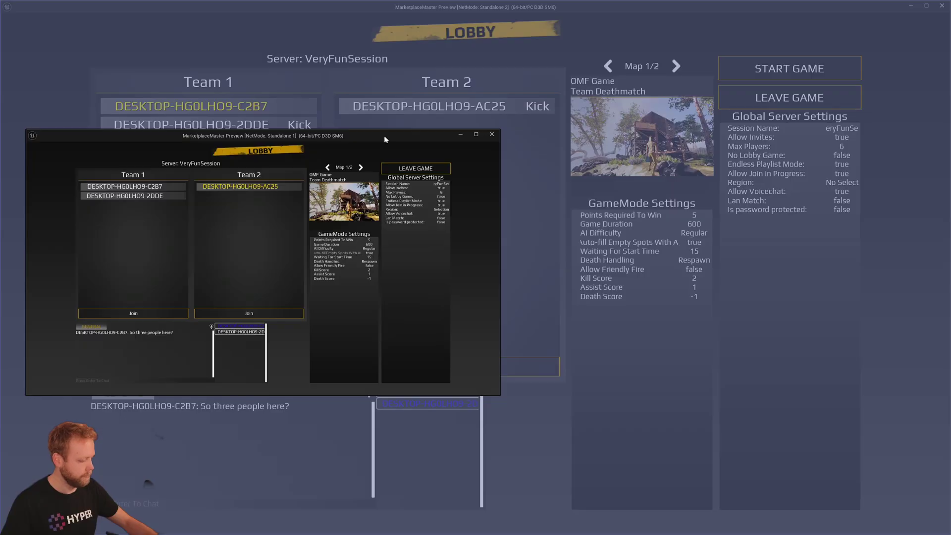
{"action": "left_click_drag", "start_coordinate": [385, 135], "coordinate": [508, 150]}
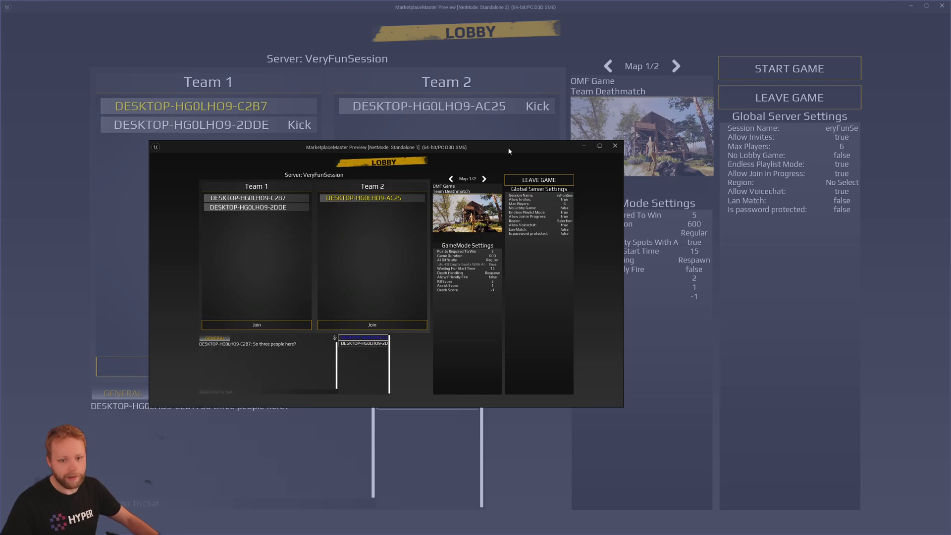
{"action": "left_click_drag", "start_coordinate": [508, 151], "coordinate": [0, 76]}
{"action": "key", "text": "alt+Tab"}
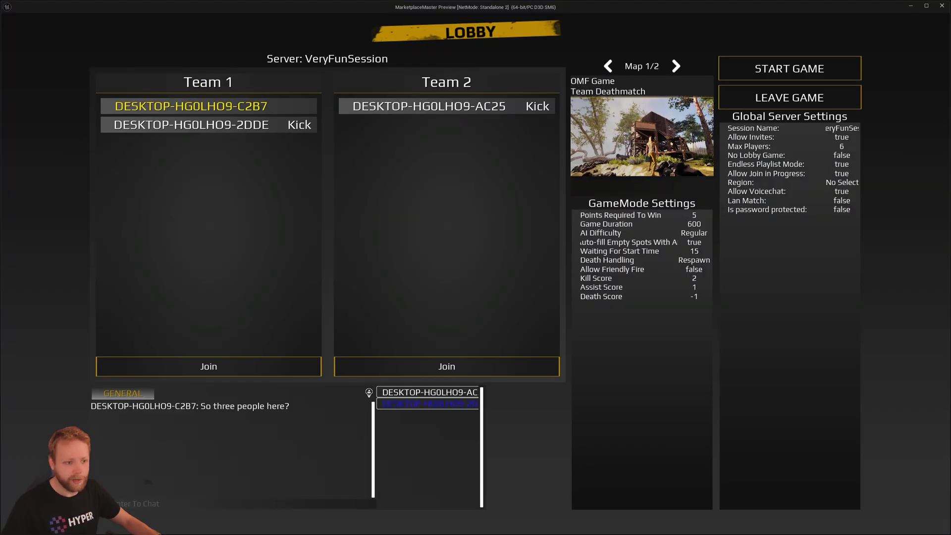
Step: Start the match from the VeryFunSession lobby and check the other player's window
{"action": "left_click", "coordinate": [790, 75]}
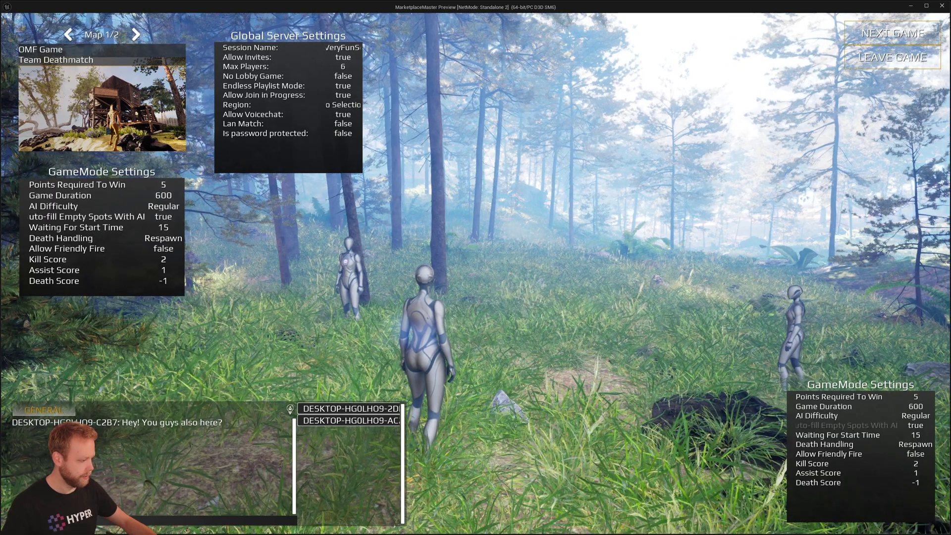
{"action": "key", "text": "alt+Tab"}
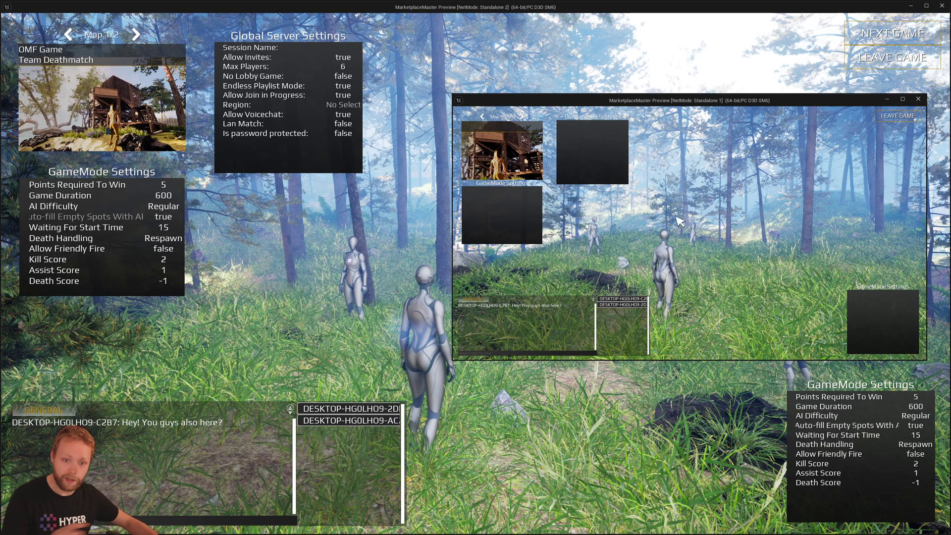
{"action": "key", "text": "alt+Tab"}
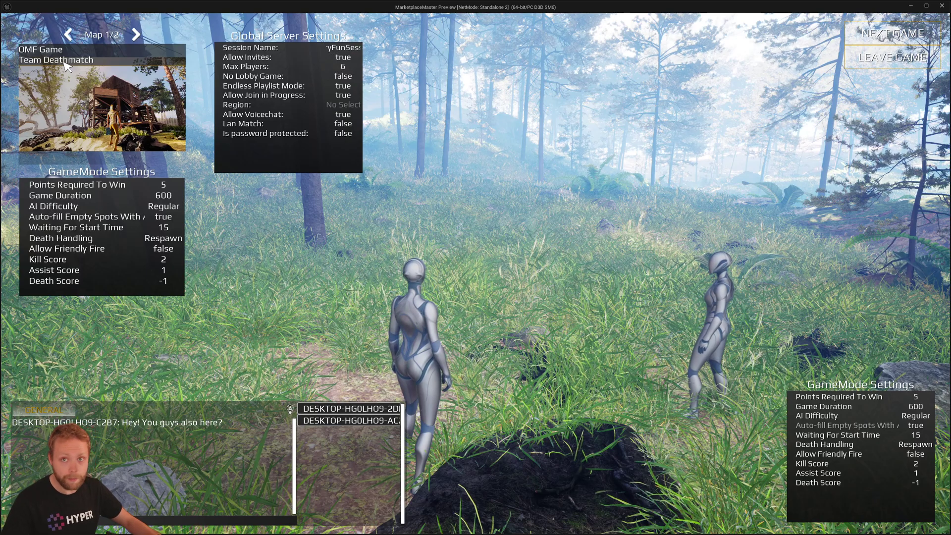
Step: Switch to Map 2/2 Domination and advance the session to the next game
{"action": "left_click", "coordinate": [135, 34]}
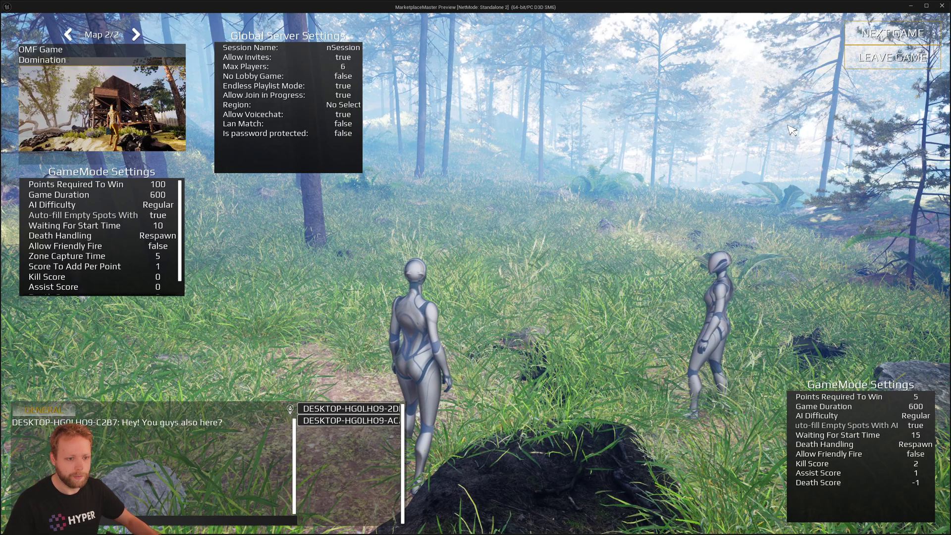
{"action": "left_click", "coordinate": [864, 38]}
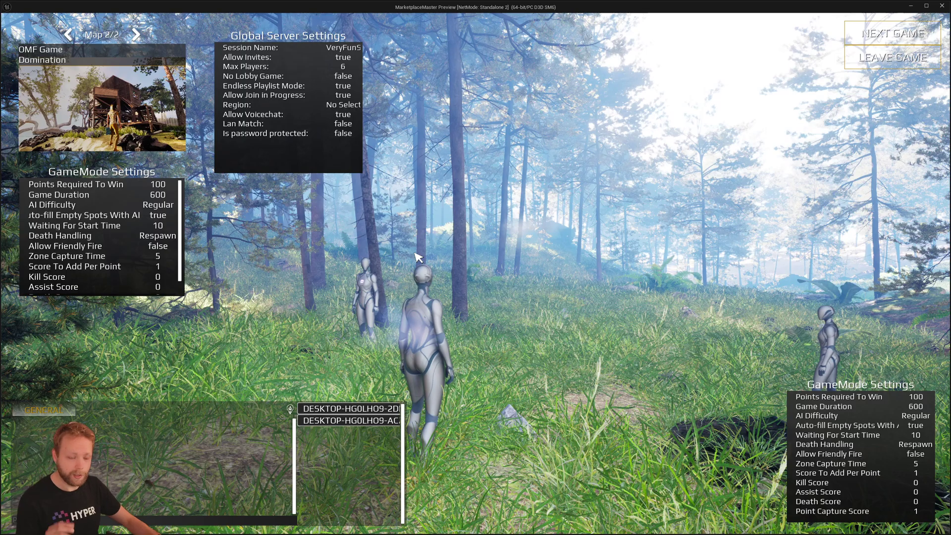
{"action": "left_click_drag", "start_coordinate": [418, 257], "coordinate": [586, 282]}
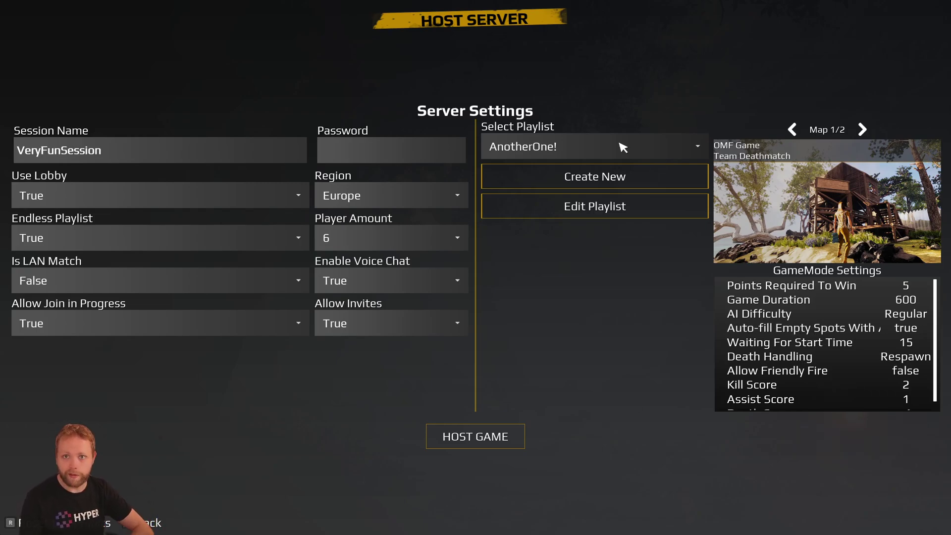
Step: Stop the standalone play session with Esc
{"action": "key", "text": "Escape"}
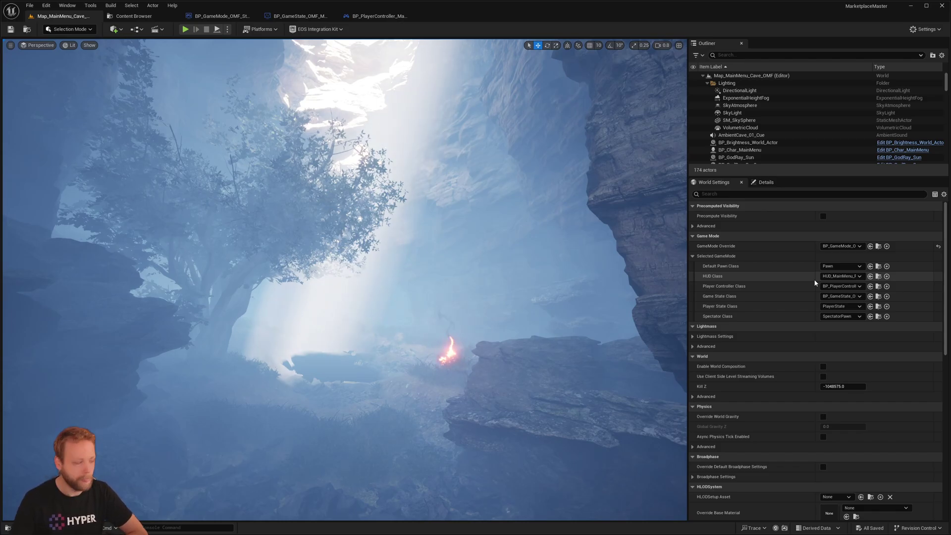
Step: Open BP_GameState_OMF_Menu and compare the Details of AC_PlayerManager and AC_SessionManager_Base
{"action": "left_click", "coordinate": [297, 16]}
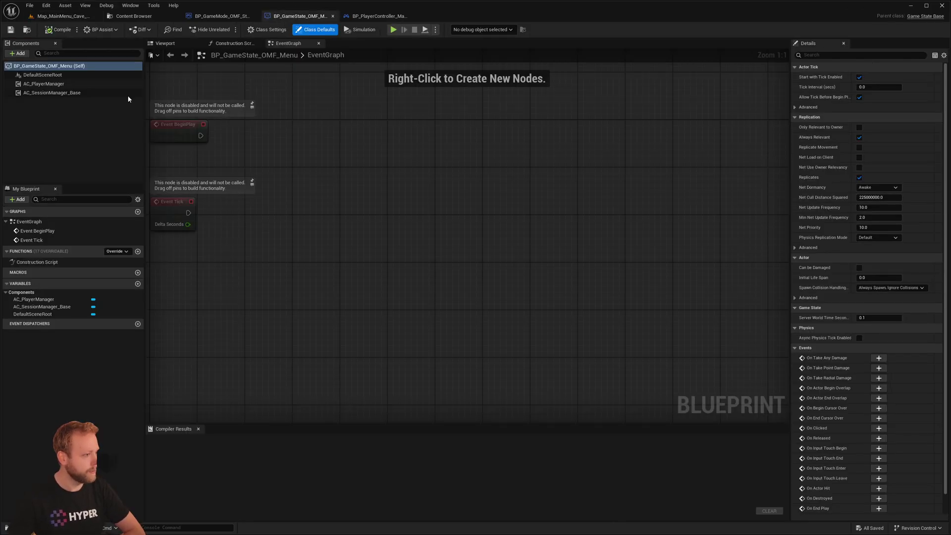
{"action": "left_click", "coordinate": [50, 93]}
{"action": "left_click", "coordinate": [43, 84]}
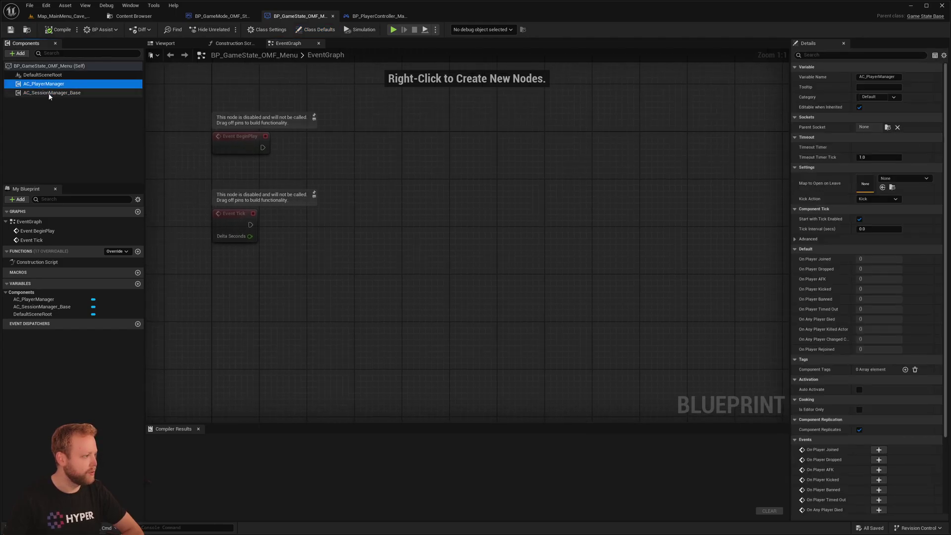
{"action": "left_click", "coordinate": [50, 93]}
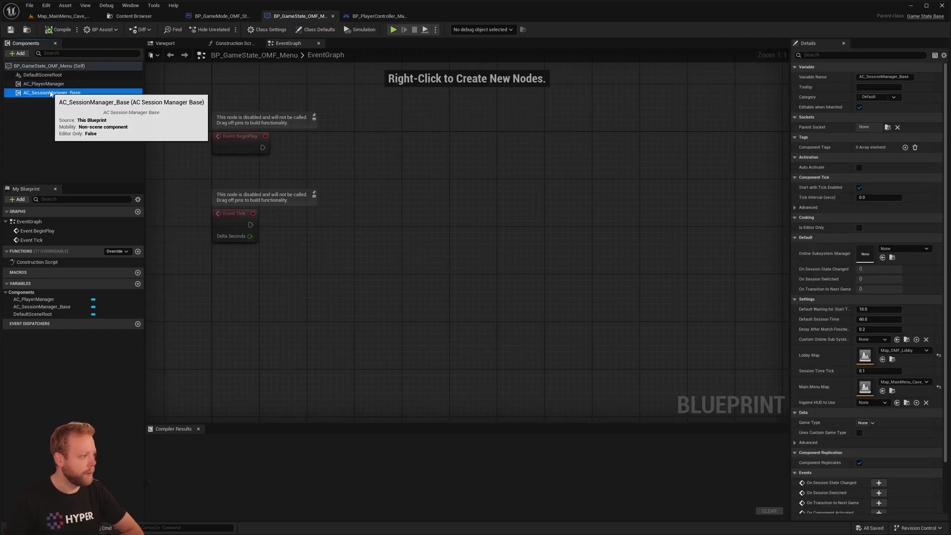
{"action": "left_click", "coordinate": [43, 119]}
{"action": "left_click", "coordinate": [55, 93]}
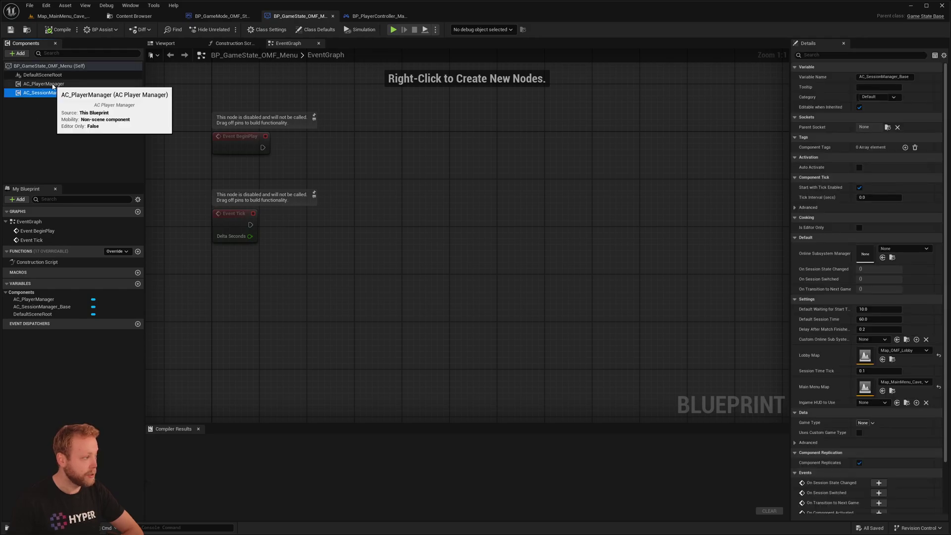
{"action": "left_click", "coordinate": [50, 85]}
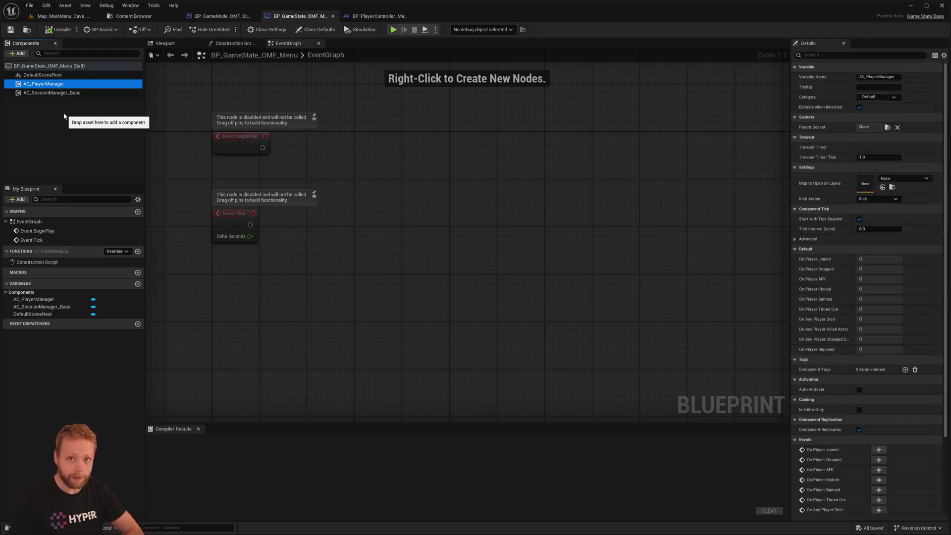
{"action": "left_click", "coordinate": [52, 93]}
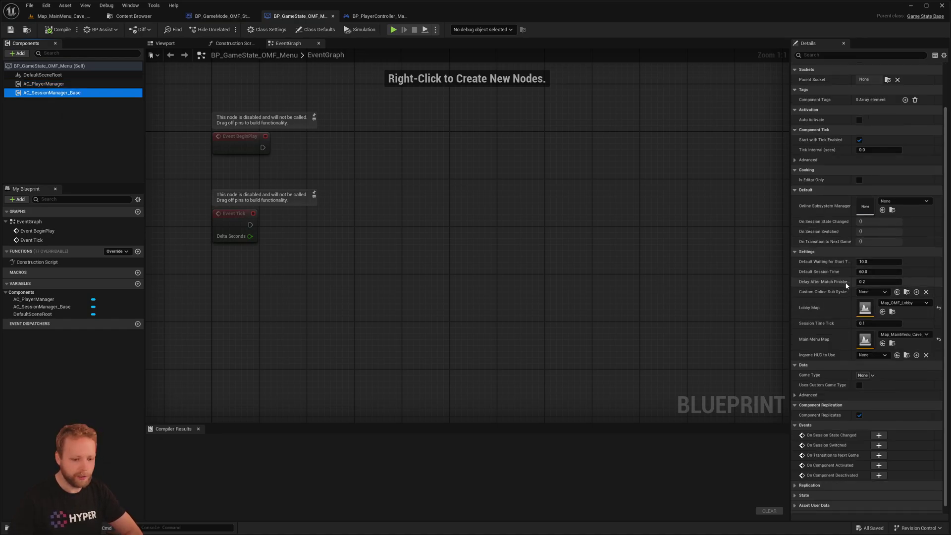
{"action": "scroll", "coordinate": [847, 285], "scroll_direction": "down", "scroll_amount": 1}
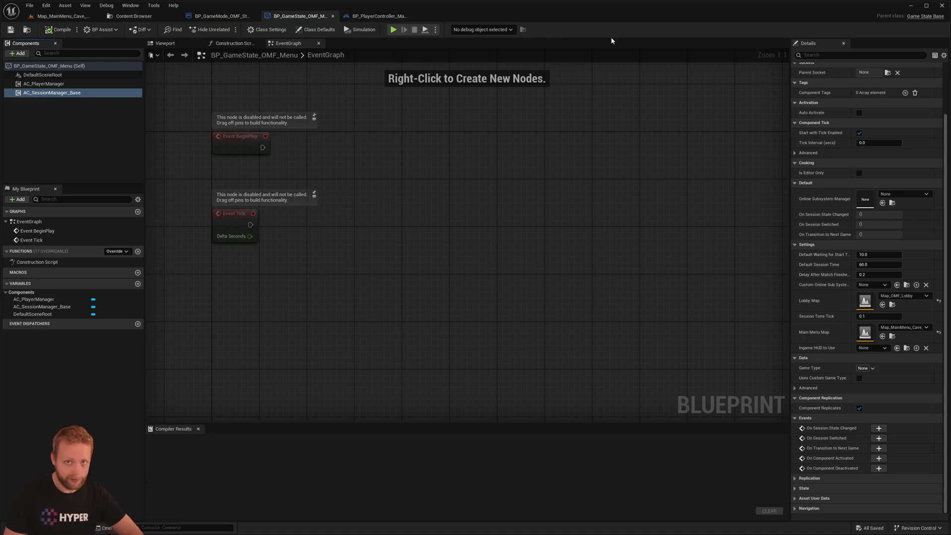
Step: Review BP_PlayerController_MainMenu's Session, Player, InformationPrompt, MainMenu and SystemMessage components
{"action": "left_click", "coordinate": [369, 16]}
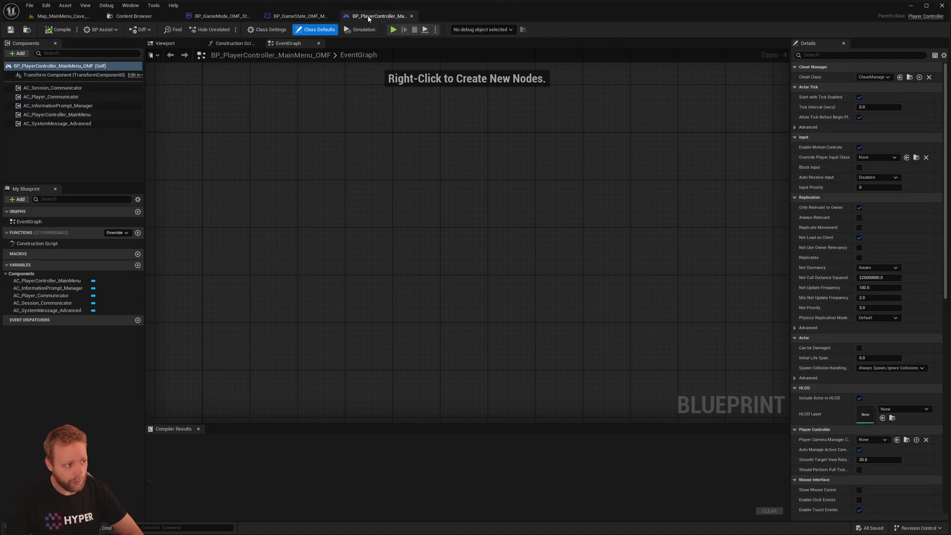
{"action": "left_click", "coordinate": [53, 88]}
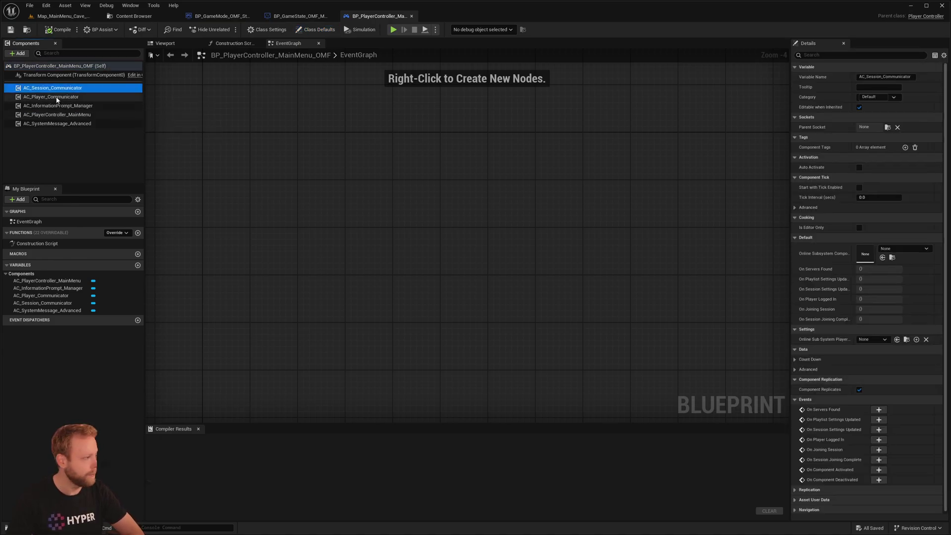
{"action": "left_click", "coordinate": [60, 97]}
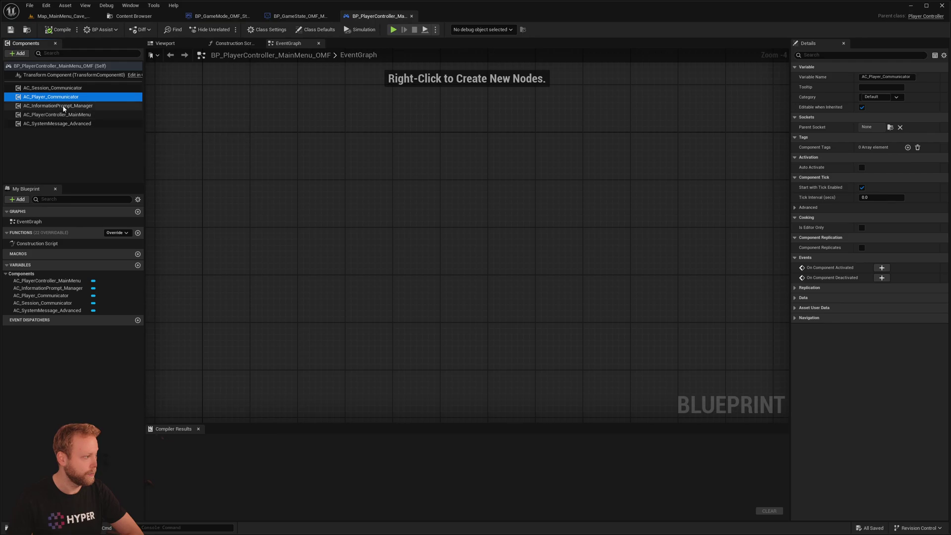
{"action": "left_click", "coordinate": [62, 105]}
{"action": "left_click", "coordinate": [63, 114]}
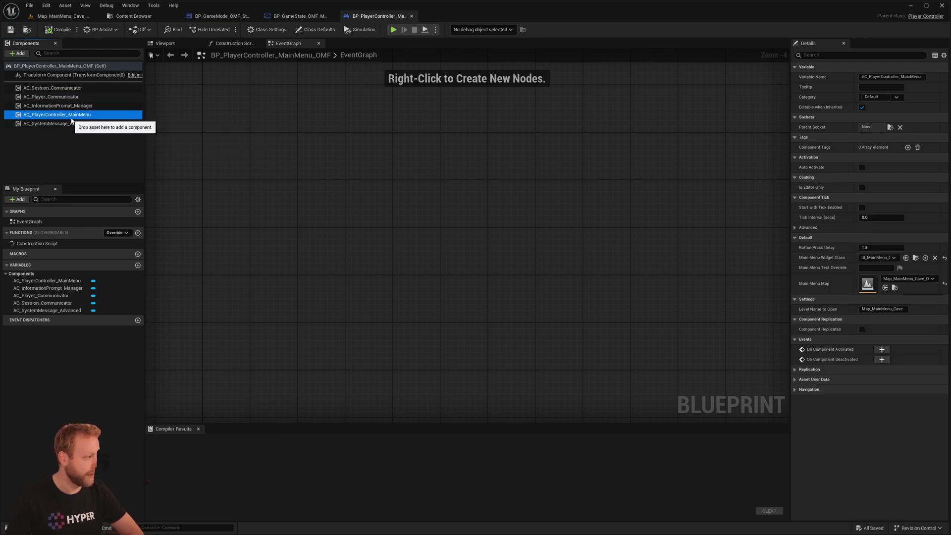
{"action": "left_click", "coordinate": [74, 124]}
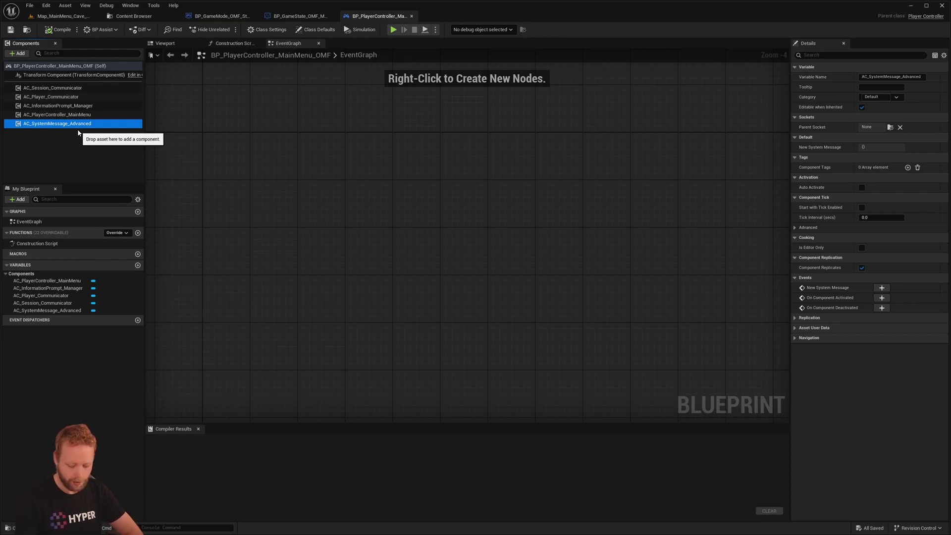
{"action": "left_click", "coordinate": [74, 88]}
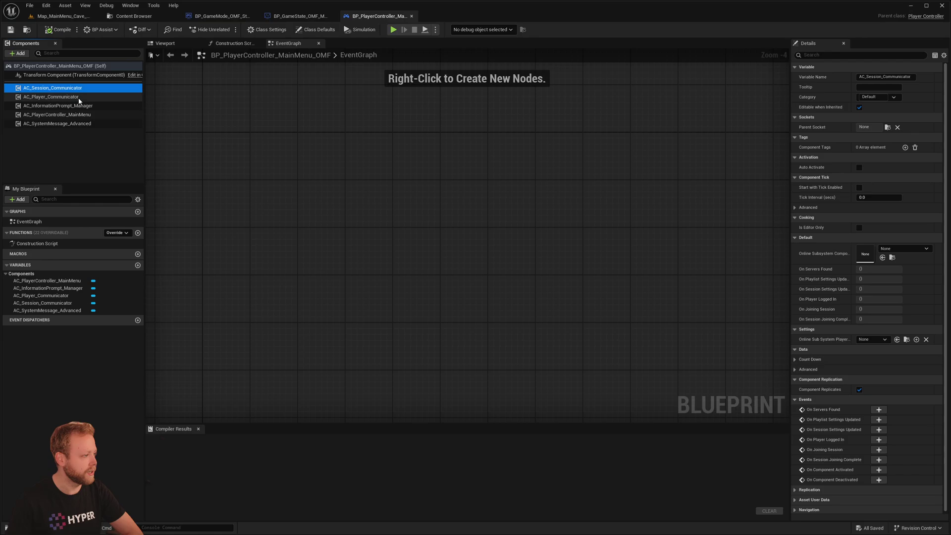
{"action": "left_click", "coordinate": [68, 98]}
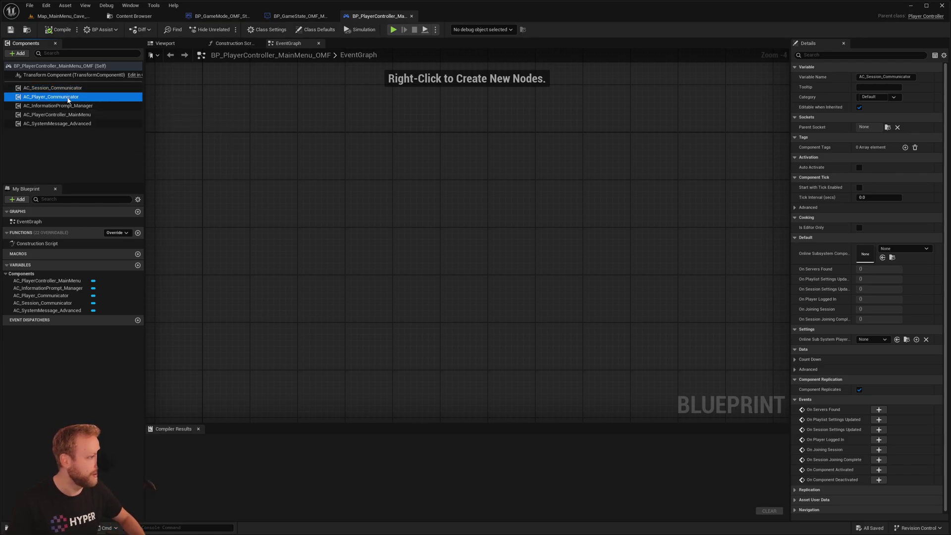
{"action": "left_click", "coordinate": [67, 88]}
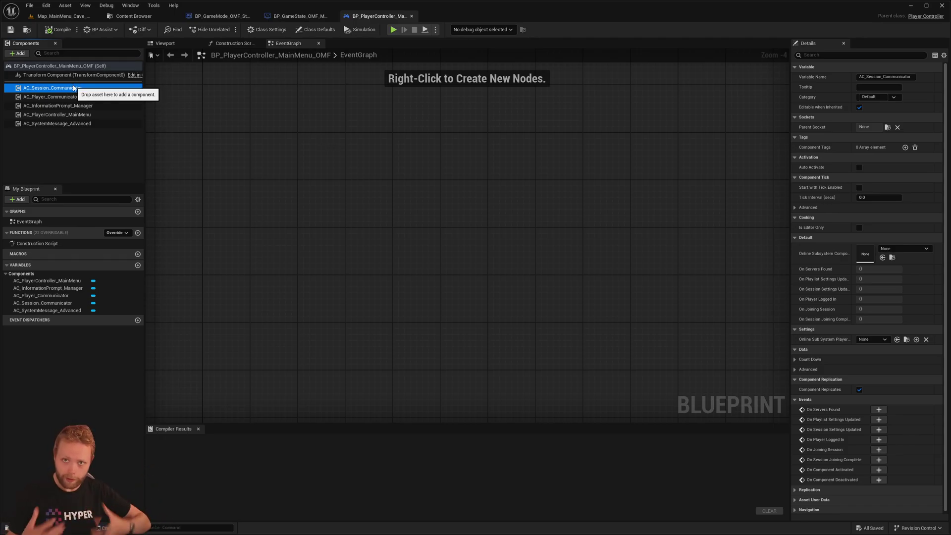
Step: Alternate between both blueprints, rechecking AC_PlayerManager and AC_SessionManager_Base settings
{"action": "left_click", "coordinate": [296, 16]}
{"action": "left_click", "coordinate": [47, 84]}
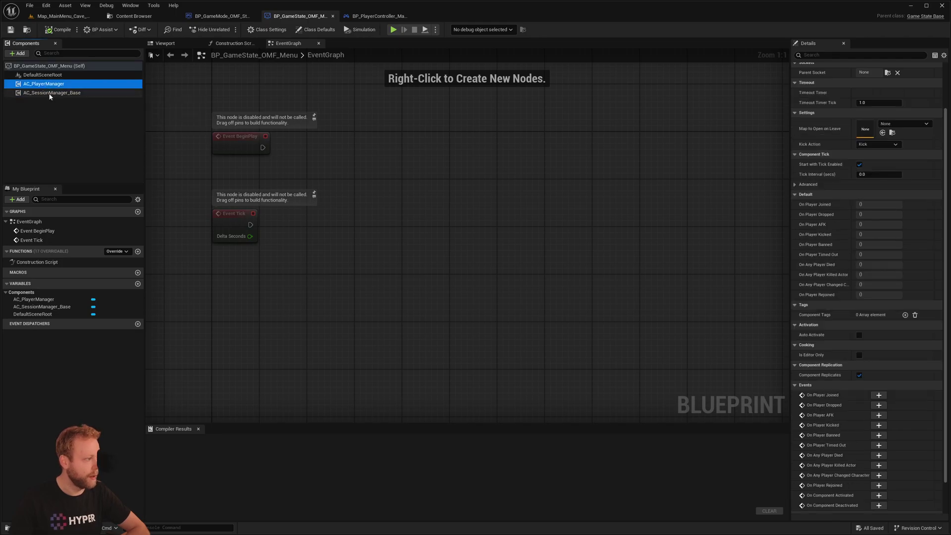
{"action": "left_click", "coordinate": [50, 93]}
{"action": "left_click", "coordinate": [368, 17]}
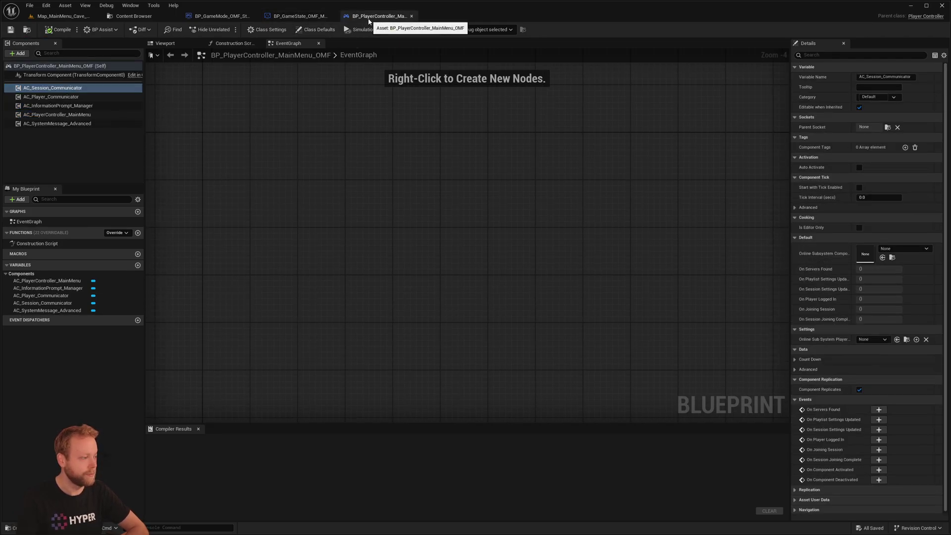
{"action": "left_click", "coordinate": [298, 16]}
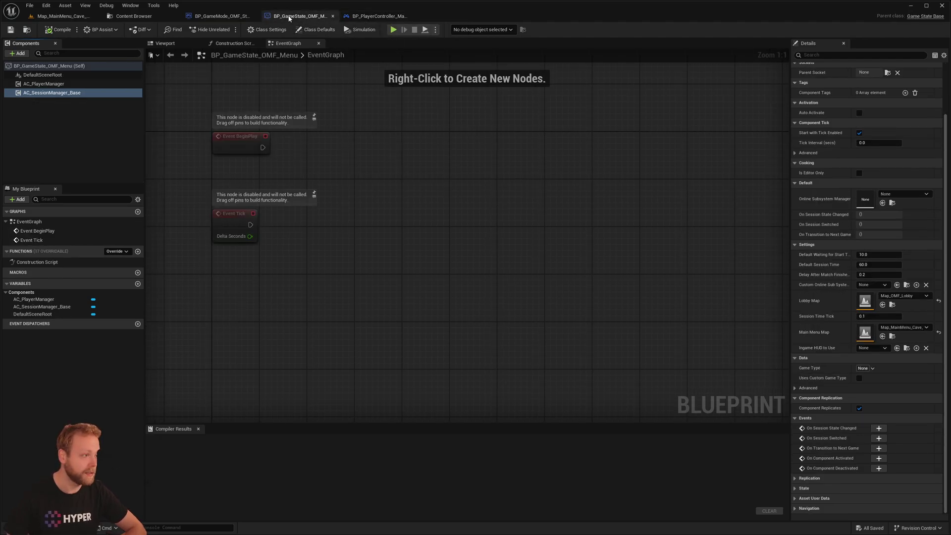
{"action": "left_click", "coordinate": [45, 84]}
{"action": "left_click", "coordinate": [52, 93]}
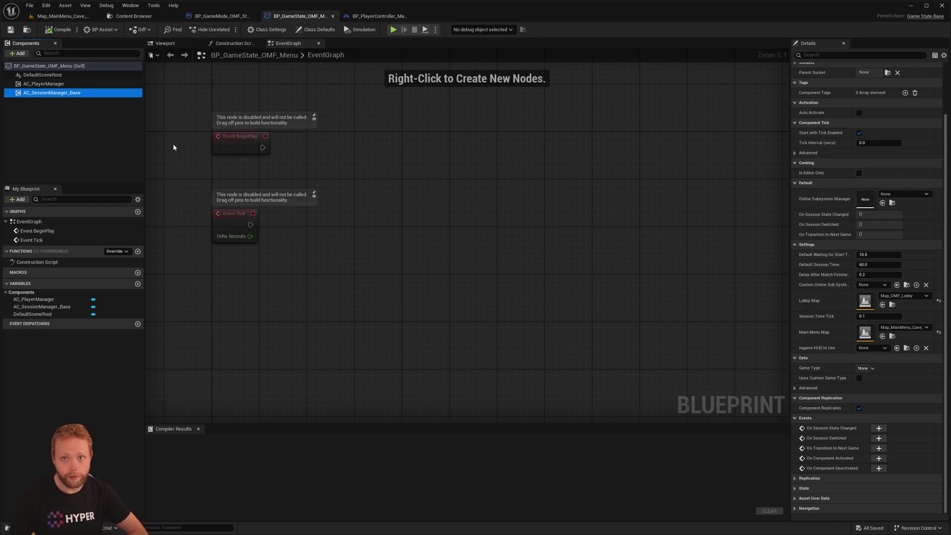
{"action": "left_click", "coordinate": [36, 107]}
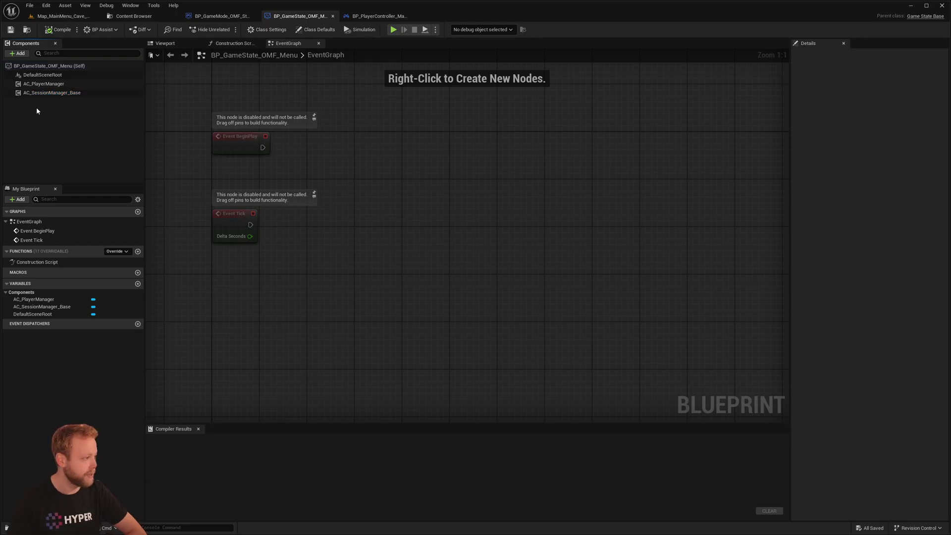
Step: Reselect AC_SessionManager_Base and pan its event graph to the next comment block
{"action": "left_click", "coordinate": [70, 94]}
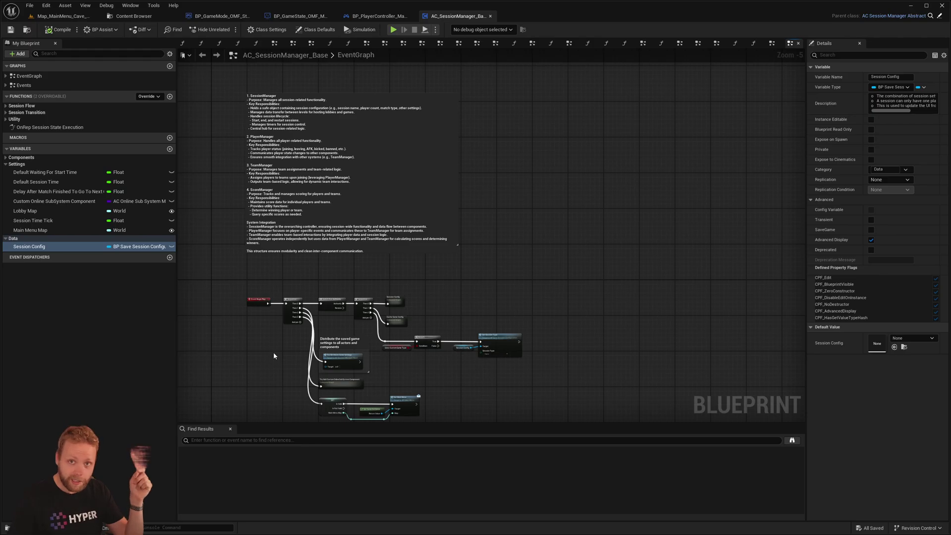
{"action": "right_click_drag", "start_coordinate": [249, 318], "coordinate": [253, 279]}
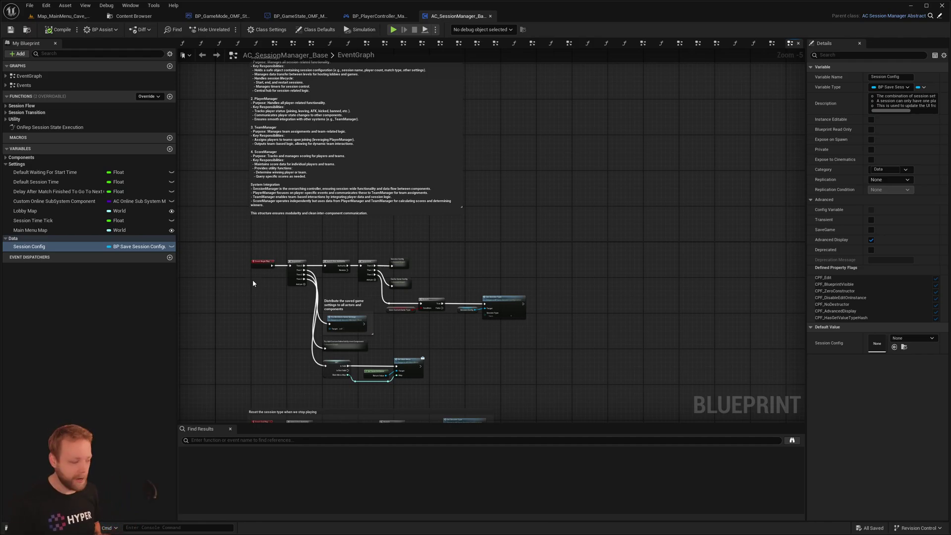
Step: Open BP_Save_Session_Configuration and expand the Playlists default value down to its Games array
{"action": "double_click", "coordinate": [41, 246]}
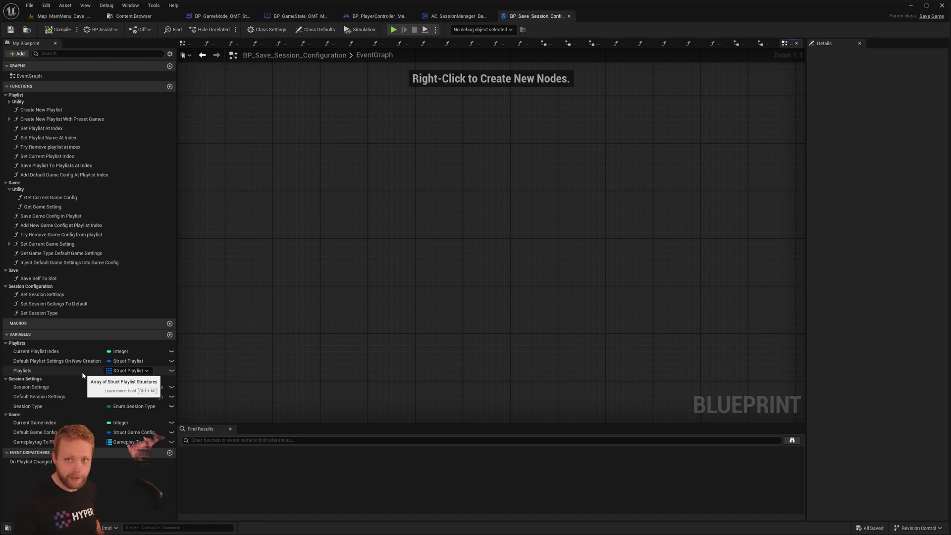
{"action": "left_click", "coordinate": [41, 387]}
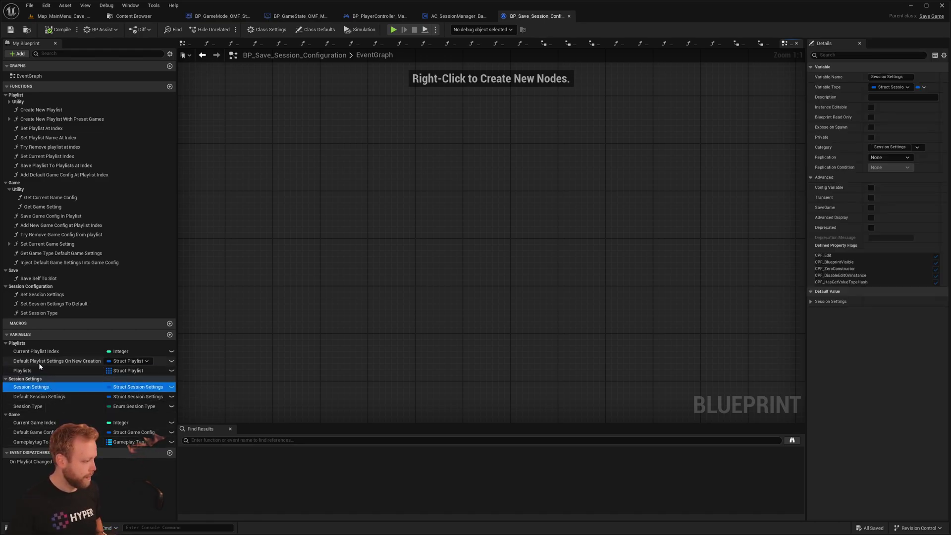
{"action": "left_click", "coordinate": [35, 370]}
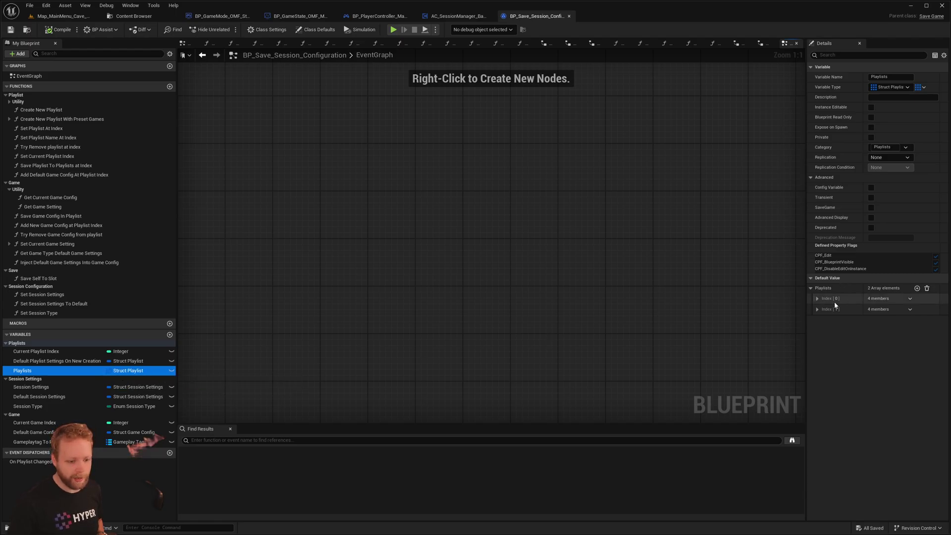
{"action": "left_click", "coordinate": [817, 298]}
{"action": "left_click", "coordinate": [821, 329]}
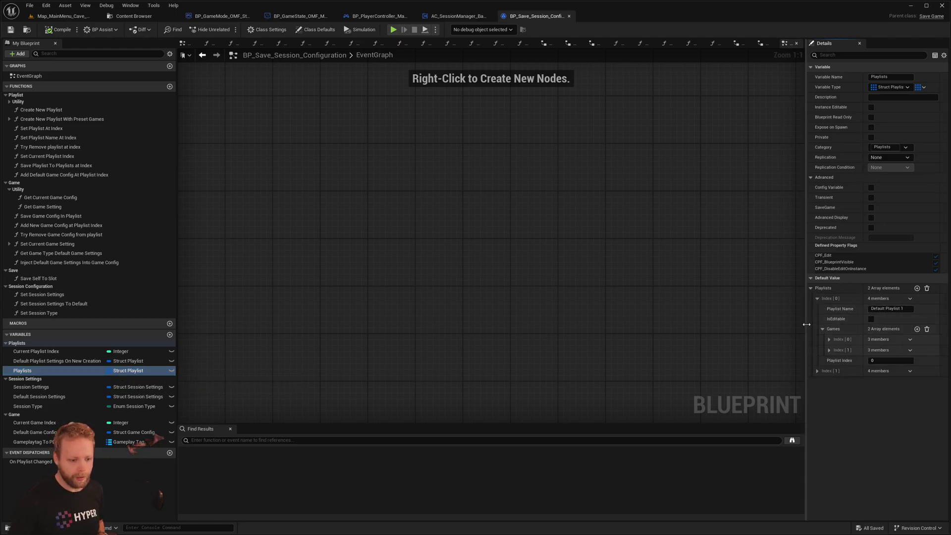
{"action": "left_click_drag", "start_coordinate": [806, 327], "coordinate": [682, 327]}
Step: Inspect the first game's map data table row and its available game type tags
{"action": "left_click", "coordinate": [705, 339]}
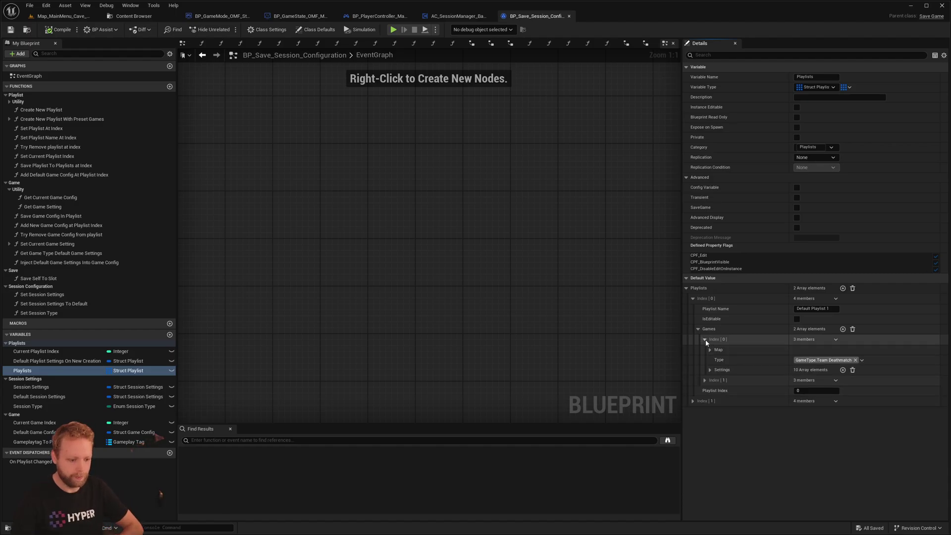
{"action": "left_click", "coordinate": [710, 350]}
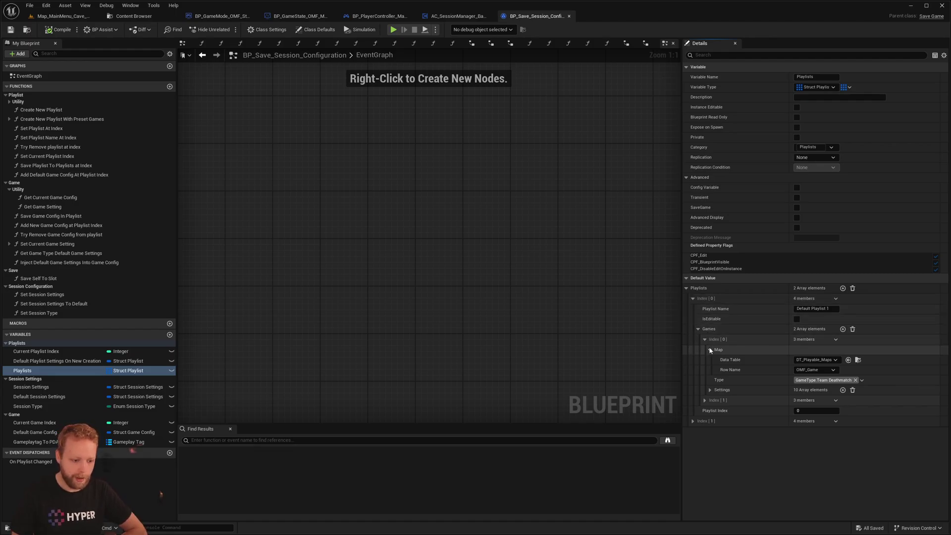
{"action": "left_click", "coordinate": [710, 349]}
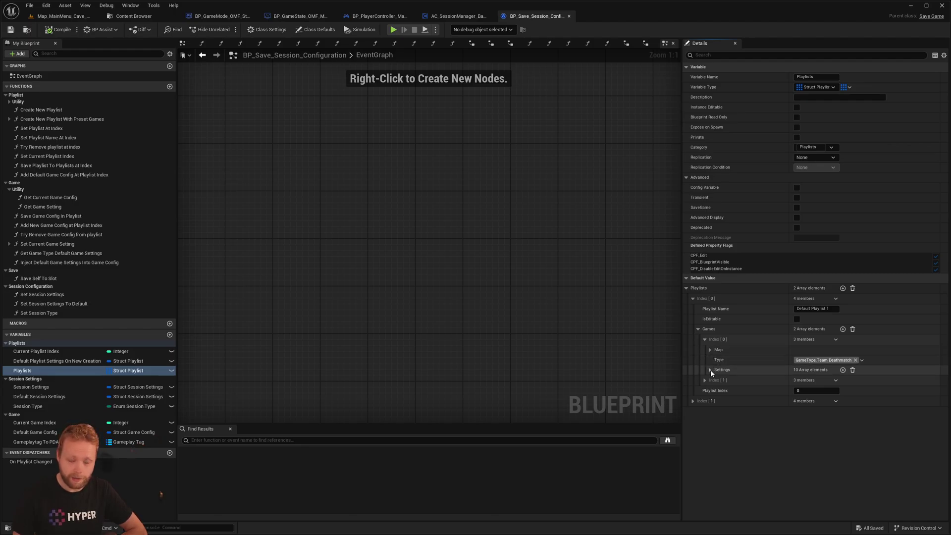
{"action": "left_click", "coordinate": [710, 350]}
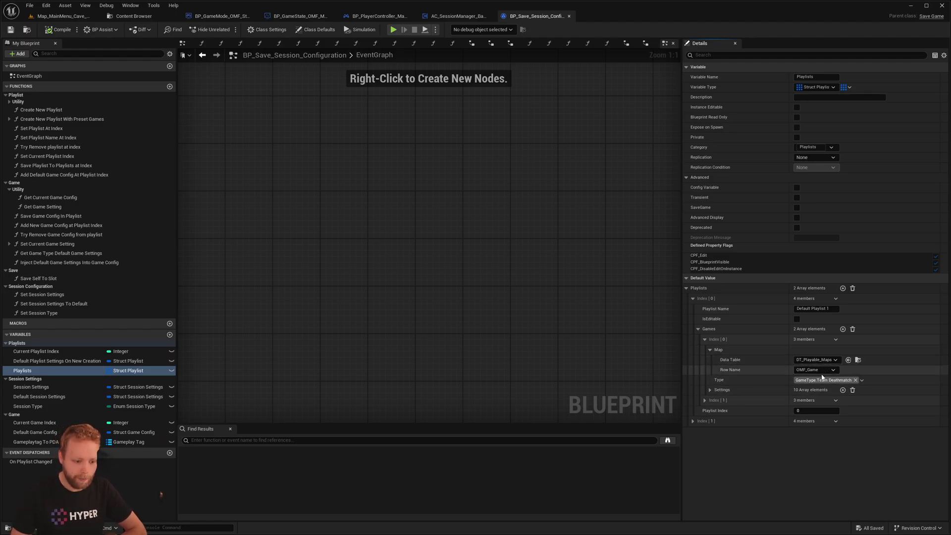
{"action": "left_click", "coordinate": [710, 350]}
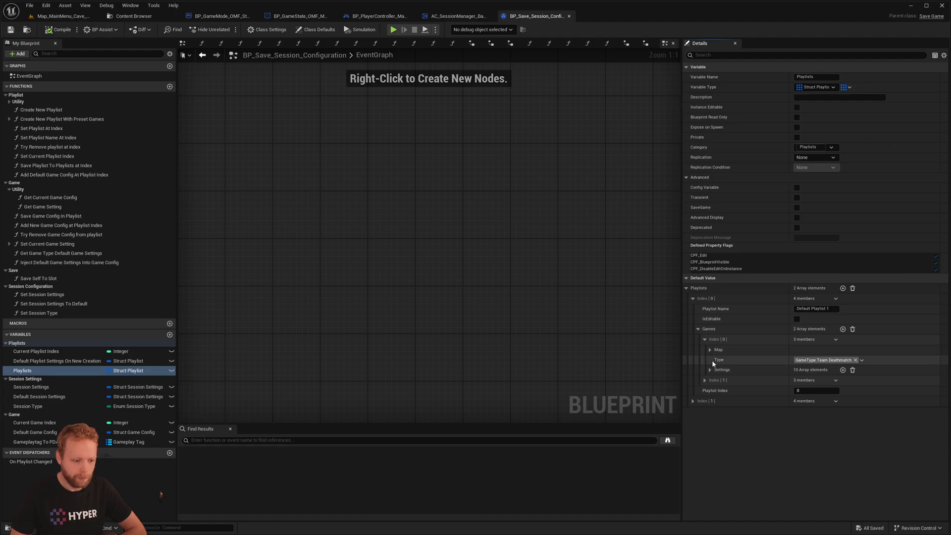
{"action": "left_click", "coordinate": [842, 365]}
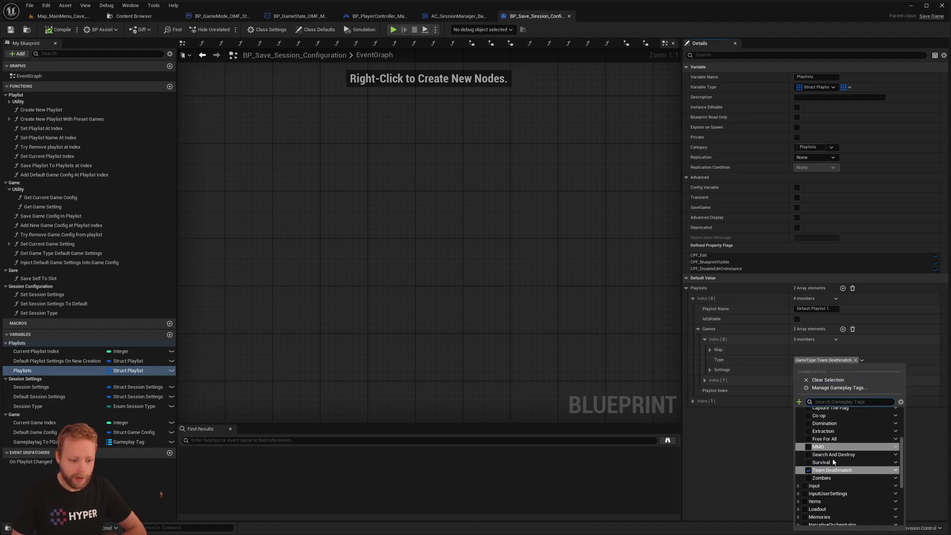
{"action": "scroll", "coordinate": [847, 455], "scroll_direction": "down", "scroll_amount": 2}
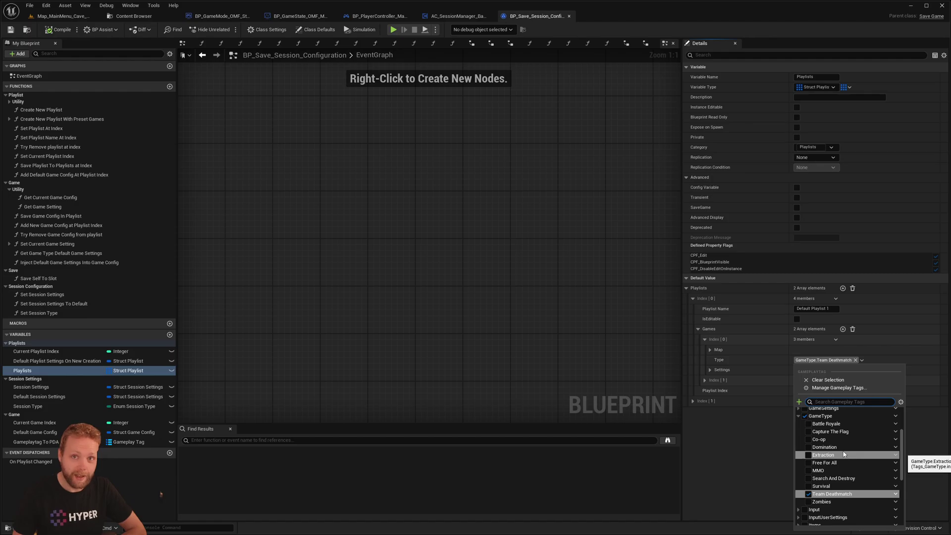
{"action": "left_click", "coordinate": [817, 351]}
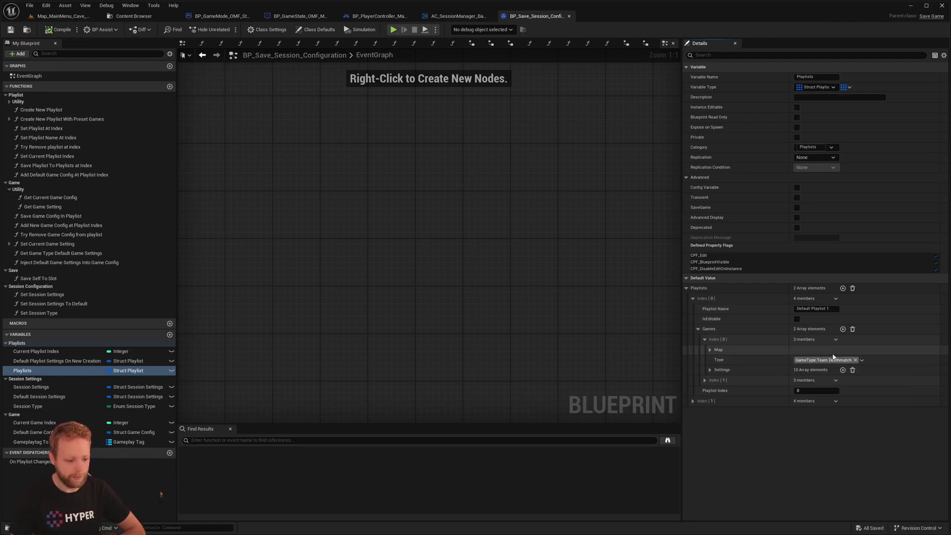
Step: Expand the first game's Settings array and check its setting type, keeping Float
{"action": "left_click", "coordinate": [710, 370]}
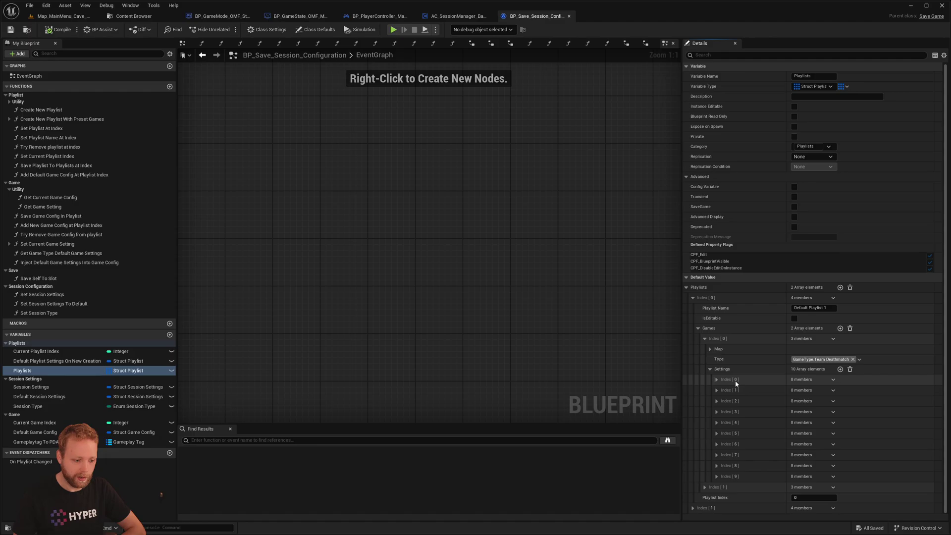
{"action": "left_click", "coordinate": [716, 380]}
{"action": "scroll", "coordinate": [748, 392], "scroll_direction": "down", "scroll_amount": 2}
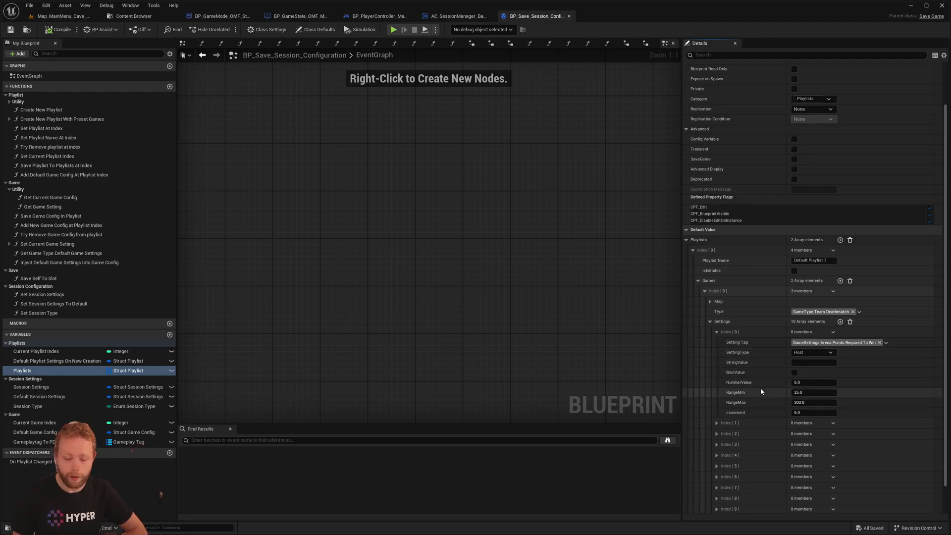
{"action": "left_click", "coordinate": [813, 353]}
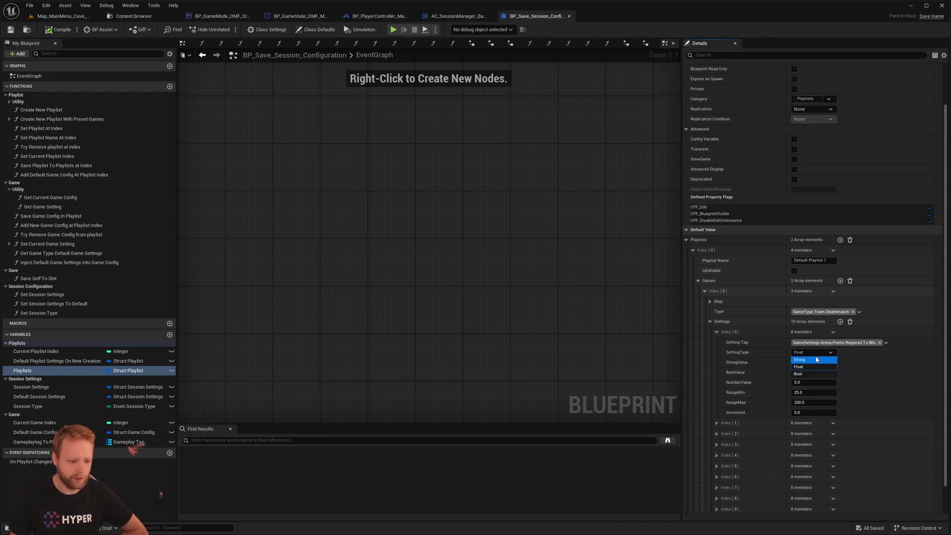
{"action": "left_click", "coordinate": [815, 365]}
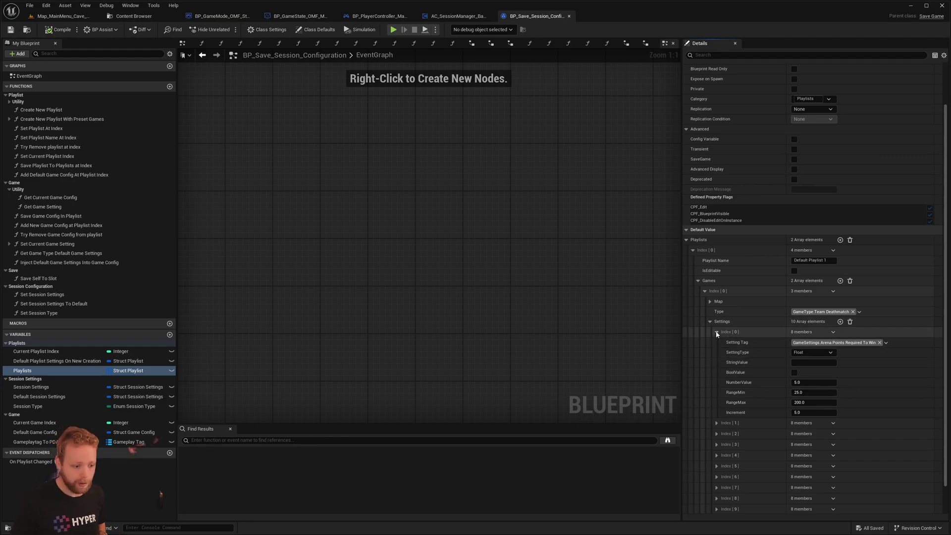
{"action": "left_click", "coordinate": [716, 333]}
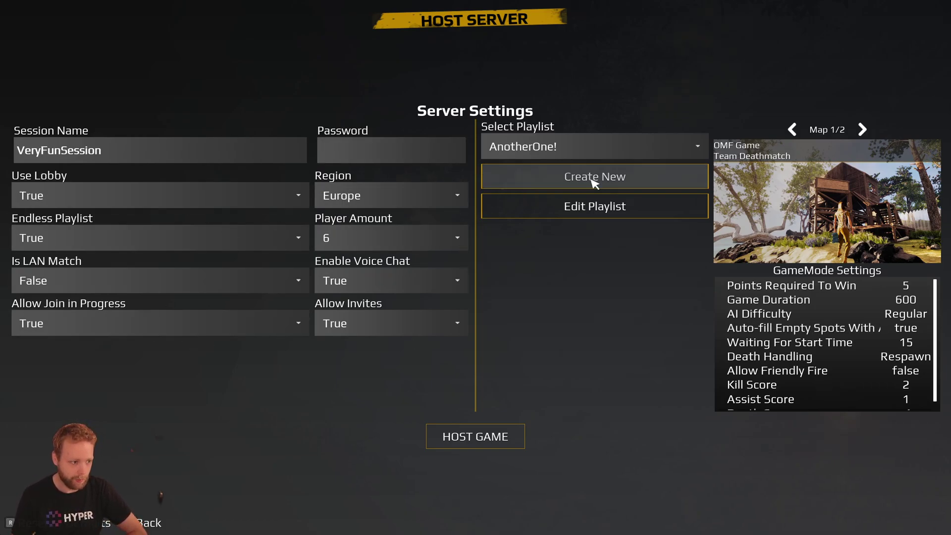
Step: Scroll the GameMode Settings, preview Map 2/2 Domination, then return to the Team Deathmatch map
{"action": "scroll", "coordinate": [838, 328], "scroll_direction": "down", "scroll_amount": 1}
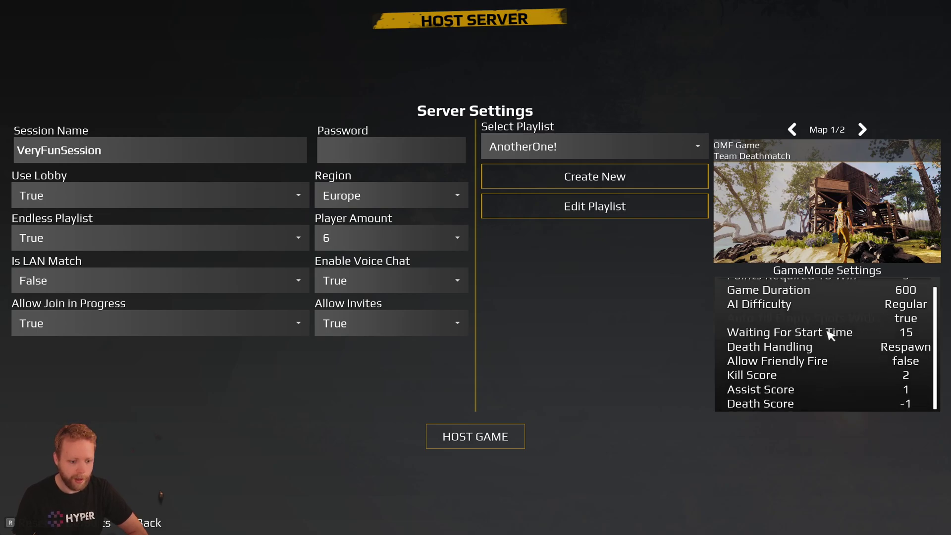
{"action": "scroll", "coordinate": [781, 331], "scroll_direction": "up", "scroll_amount": 1}
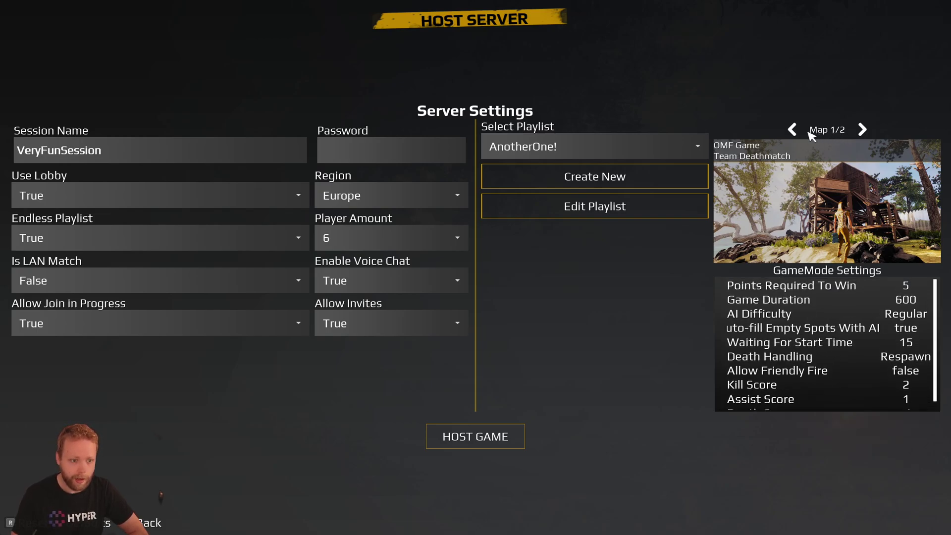
{"action": "left_click", "coordinate": [863, 131]}
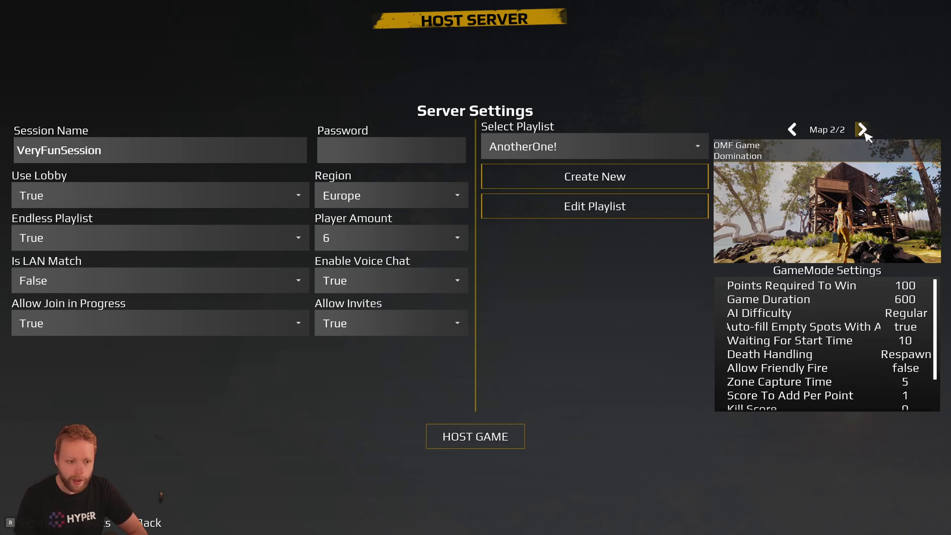
{"action": "left_click", "coordinate": [792, 129]}
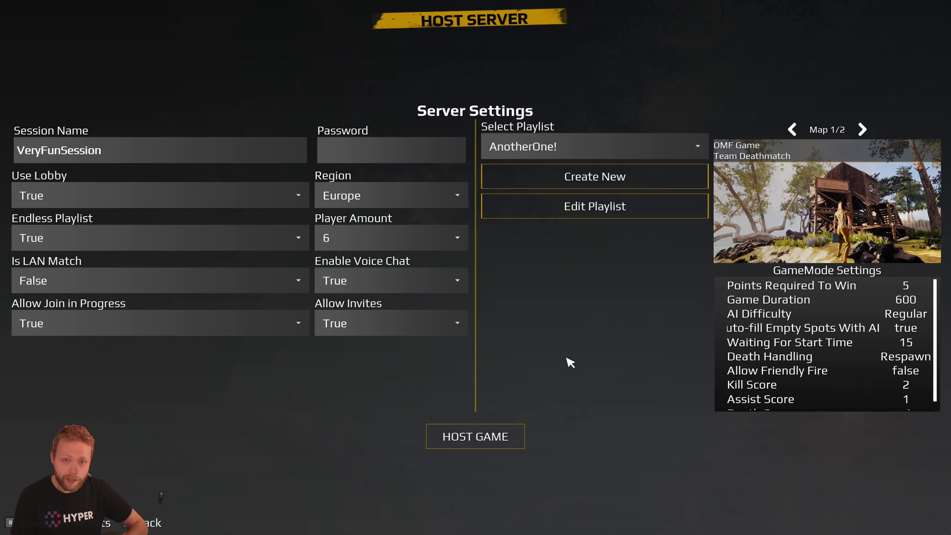
{"action": "left_click", "coordinate": [642, 218]}
{"action": "scroll", "coordinate": [613, 321], "scroll_direction": "down", "scroll_amount": 1}
{"action": "scroll", "coordinate": [661, 263], "scroll_direction": "up", "scroll_amount": 1}
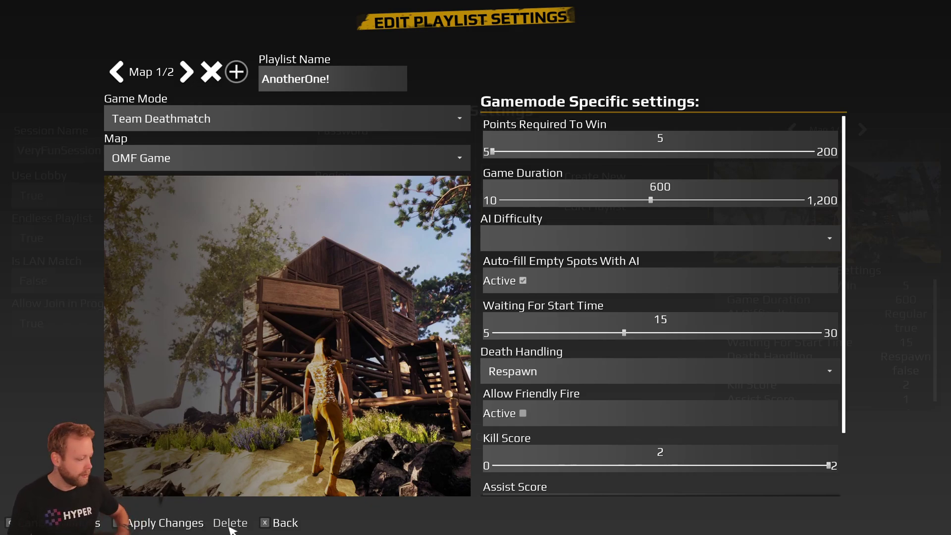
{"action": "left_click", "coordinate": [280, 524]}
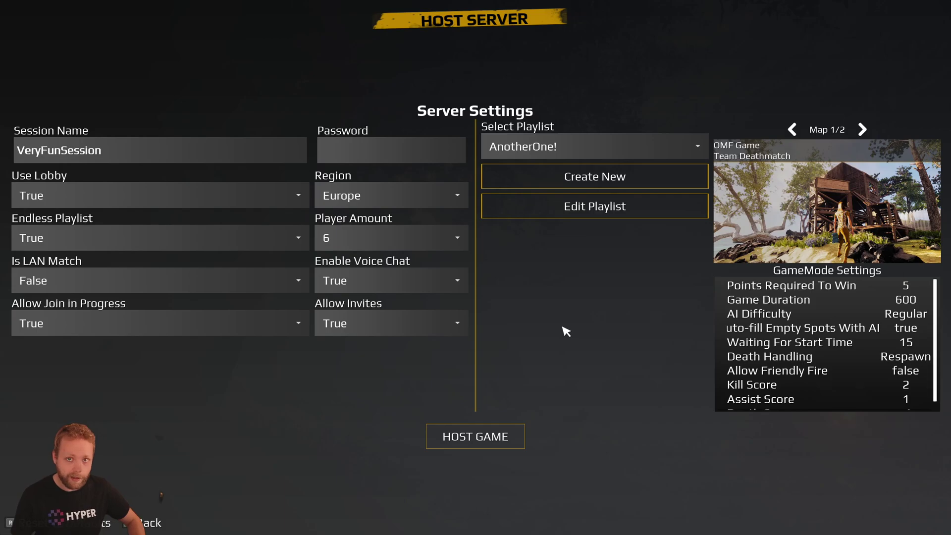
Step: Host the session into the lobby, then end the Play In Editor test with Escape
{"action": "left_click", "coordinate": [494, 427]}
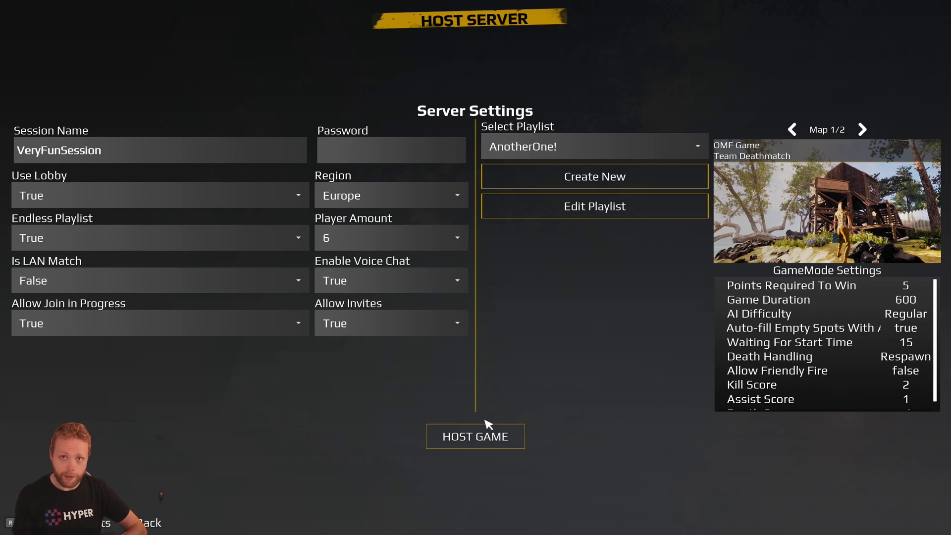
{"action": "left_click", "coordinate": [481, 443]}
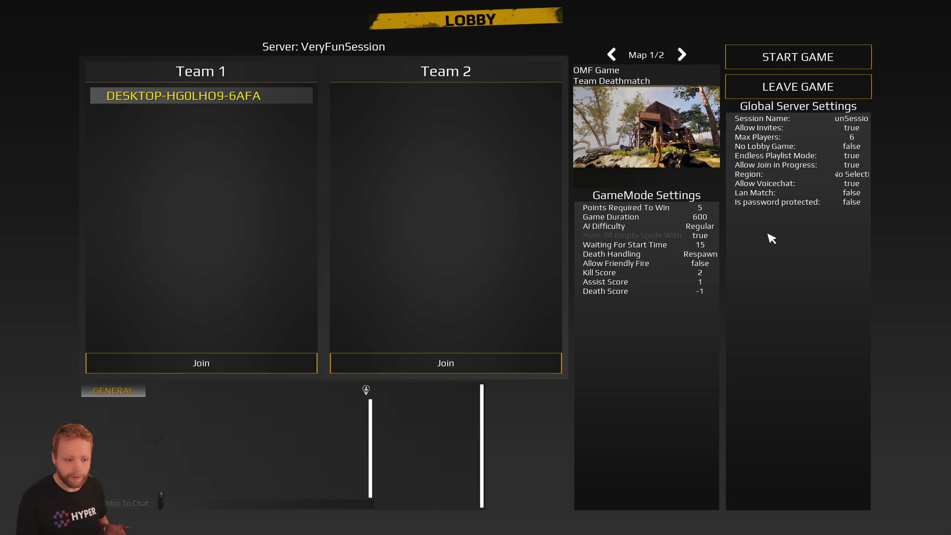
{"action": "key", "text": "Escape"}
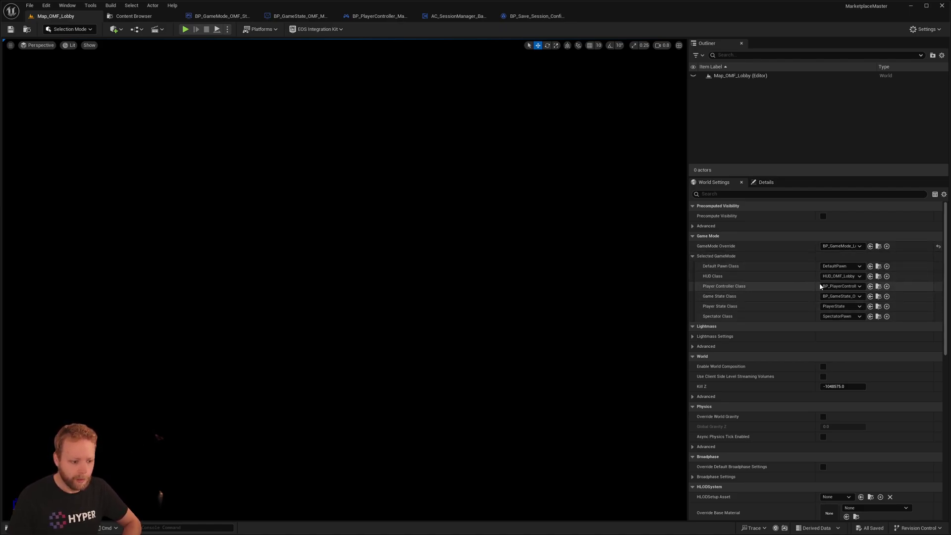
Step: Open the BP_GameState_OMF_Lobby blueprint and inspect its AC_SessionManager component
{"action": "left_click", "coordinate": [878, 296]}
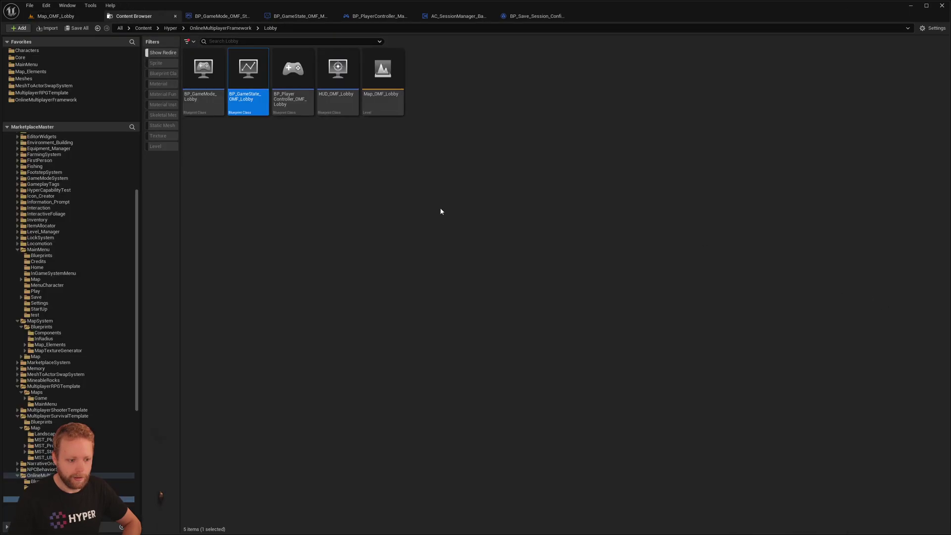
{"action": "double_click", "coordinate": [254, 109]}
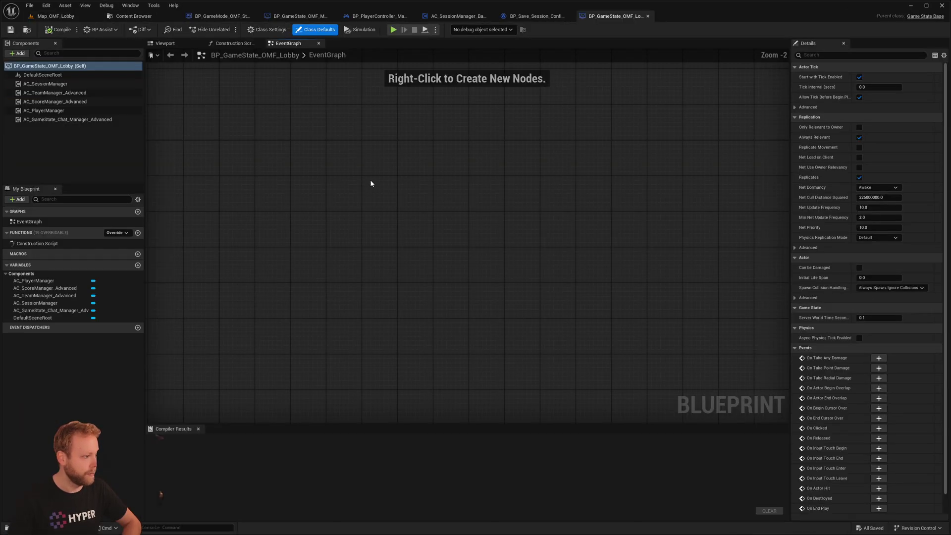
{"action": "left_click", "coordinate": [63, 85]}
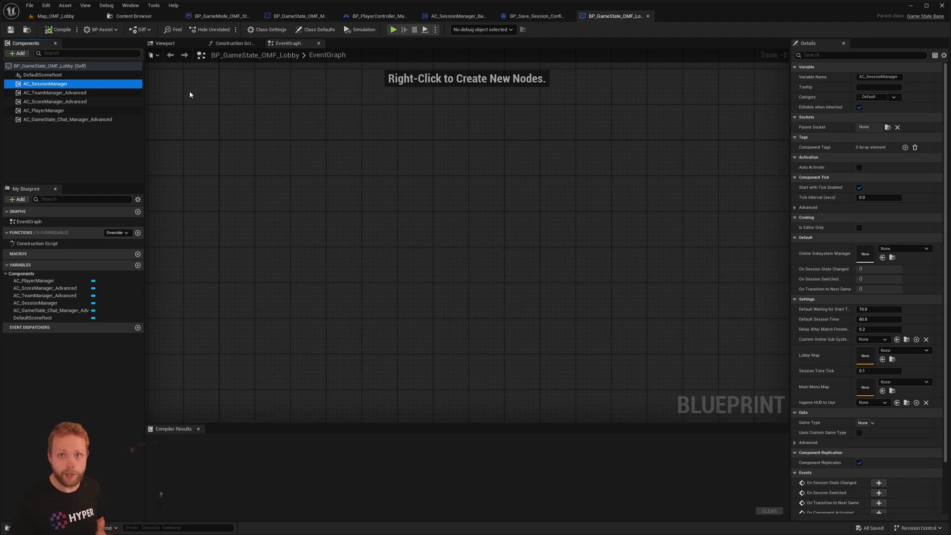
Step: Review the AC_TeamManager_Advanced, AC_PlayerManager, chat manager and AC_ScoreManager_Advanced component settings
{"action": "left_click", "coordinate": [69, 97]}
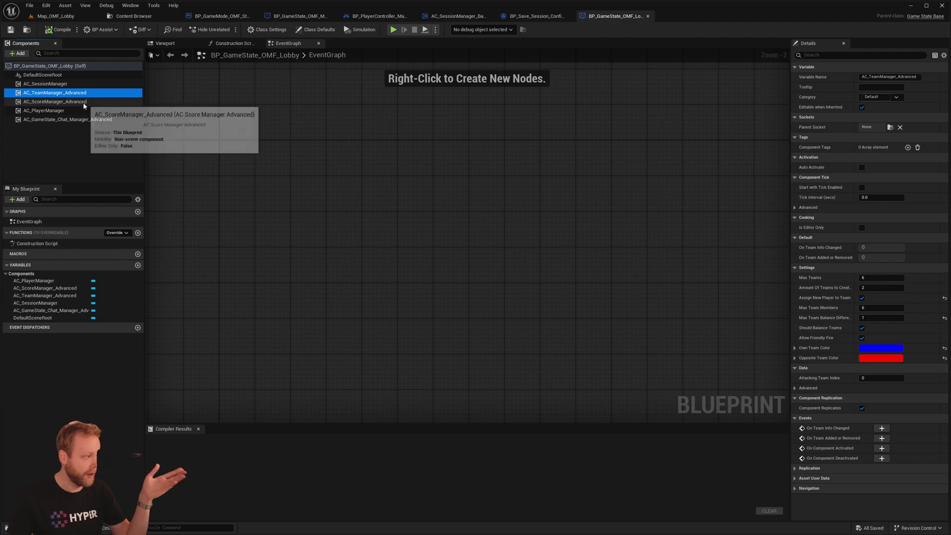
{"action": "left_click", "coordinate": [80, 111]}
{"action": "left_click", "coordinate": [99, 120]}
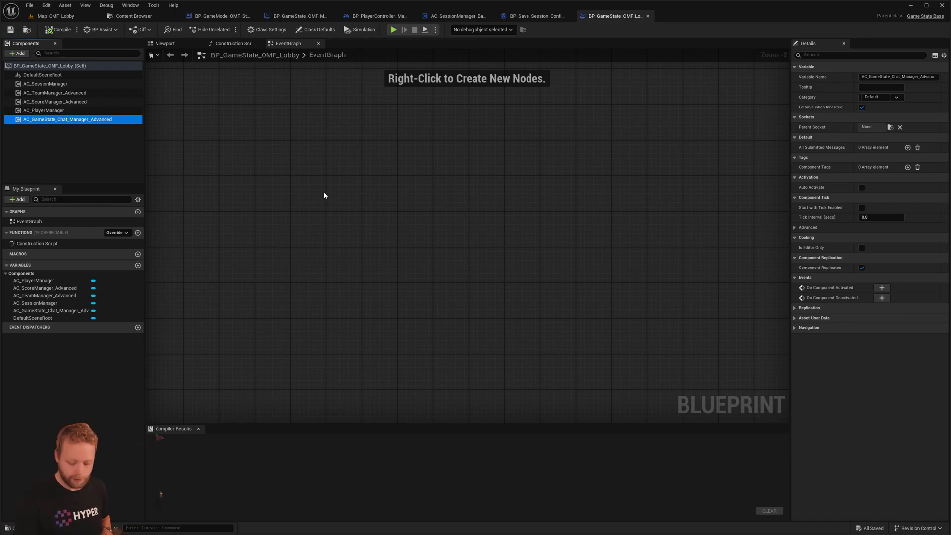
{"action": "left_click", "coordinate": [63, 111]}
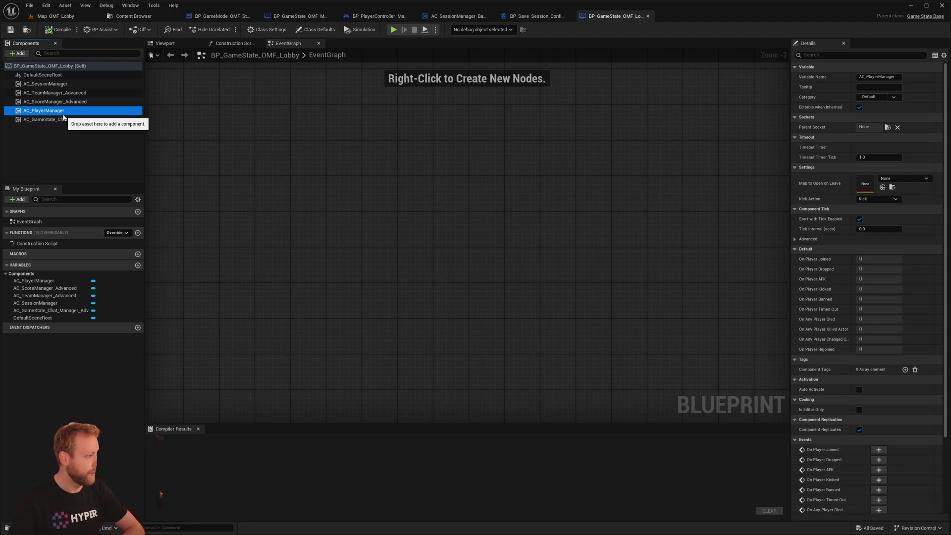
{"action": "left_click", "coordinate": [55, 93]}
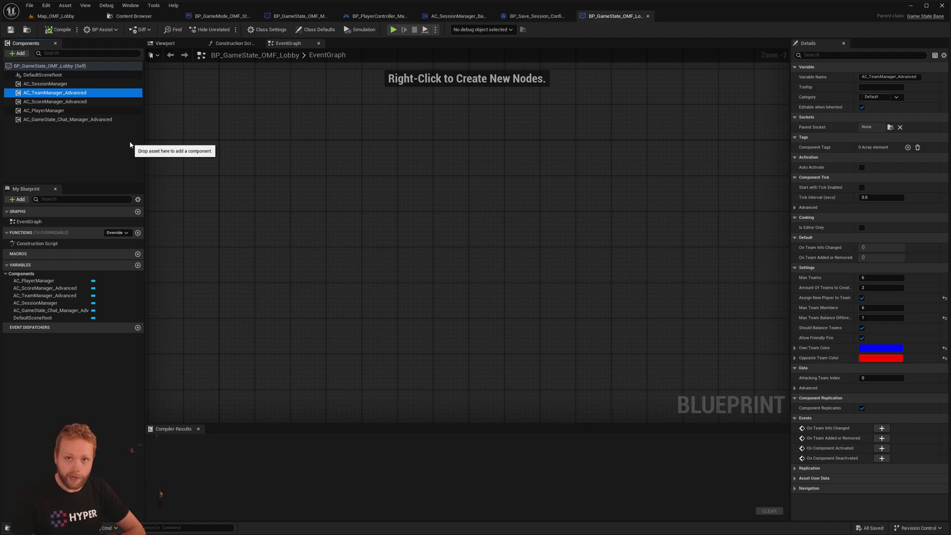
{"action": "left_click", "coordinate": [75, 102]}
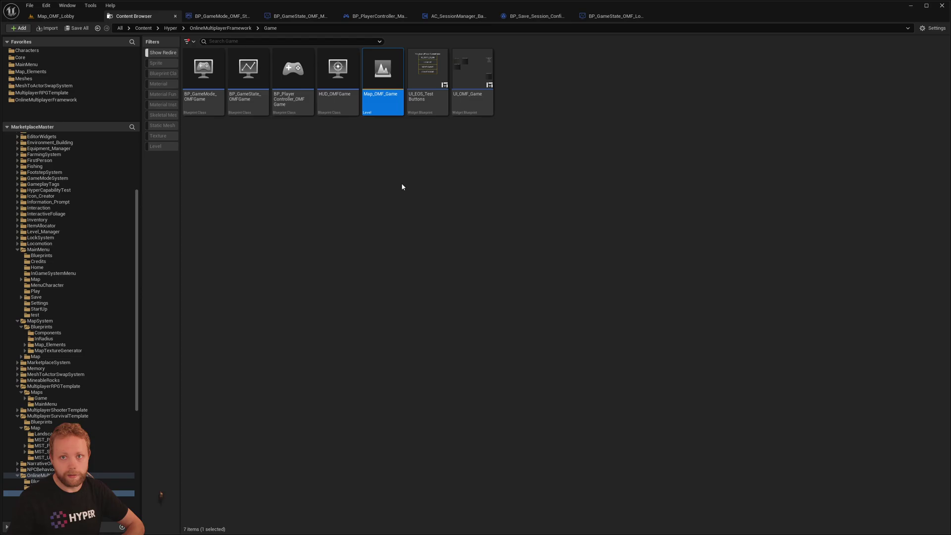
Step: Open Map_OMF_Game and filter the Outliner by 'PLAYER' to focus on the first PlayerStart
{"action": "double_click", "coordinate": [384, 85]}
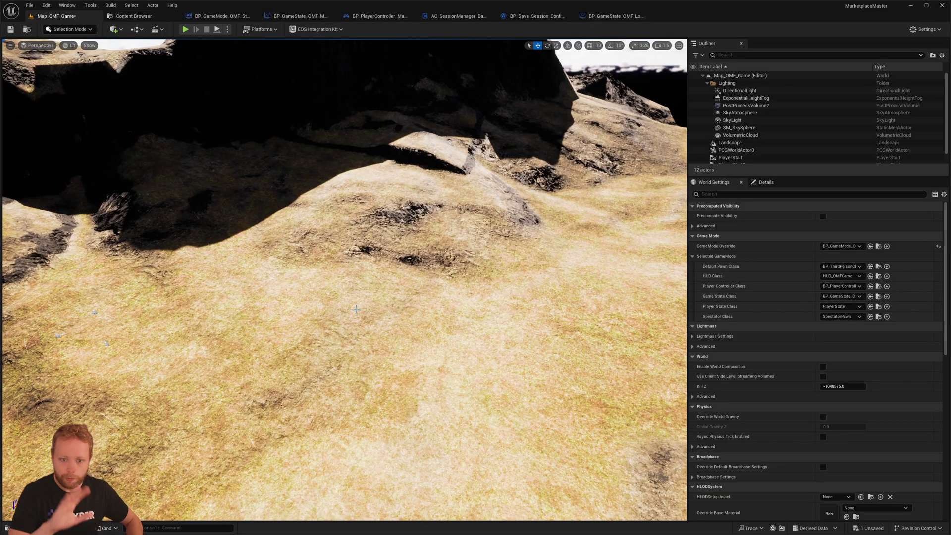
{"action": "mouse_move", "coordinate": [356, 309]}
{"action": "right_mouse_down"}
{"action": "mouse_move", "coordinate": [347, 317]}
{"action": "mouse_move", "coordinate": [436, 297]}
{"action": "mouse_move", "coordinate": [362, 307]}
{"action": "mouse_move", "coordinate": [356, 317]}
{"action": "mouse_move", "coordinate": [347, 302]}
{"action": "right_mouse_up"}
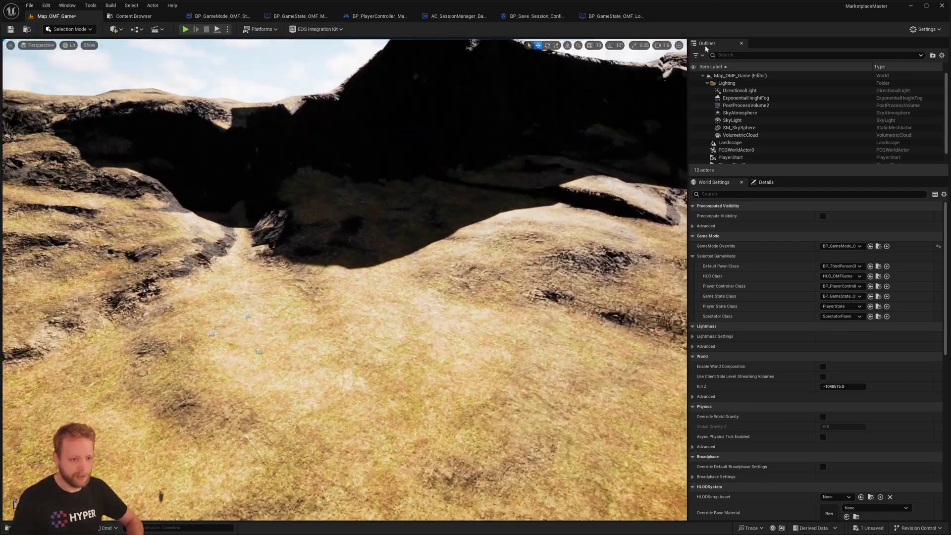
{"action": "left_click", "coordinate": [743, 55]}
{"action": "type", "text": "PLAYER"}
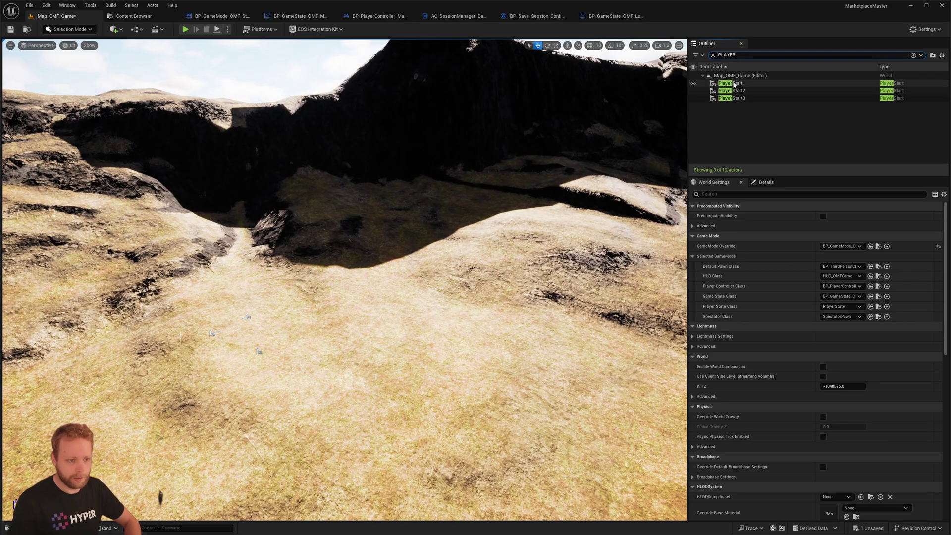
{"action": "double_click", "coordinate": [731, 82]}
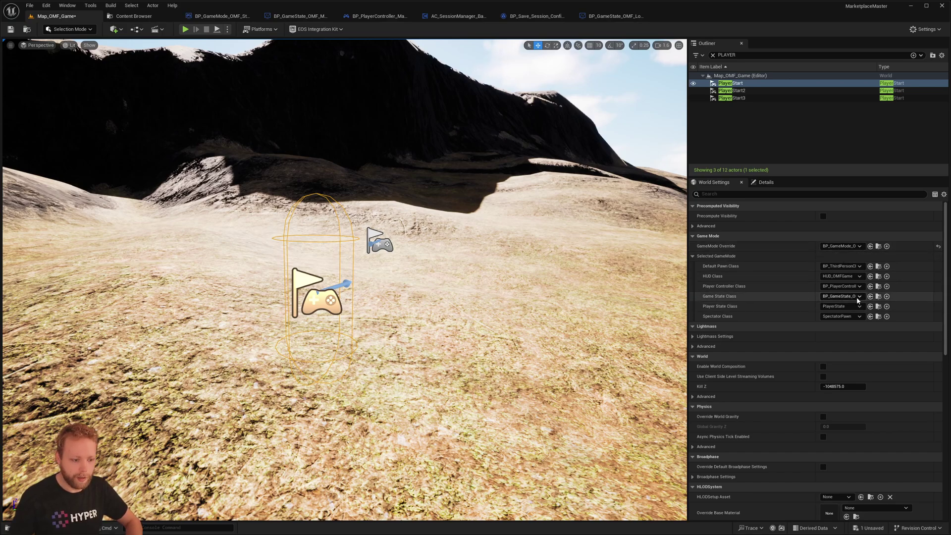
Step: Open BP_GameState_OMFGame, check AC_SessionManager's lobby map, then go back to the Content Browser
{"action": "left_click", "coordinate": [878, 297]}
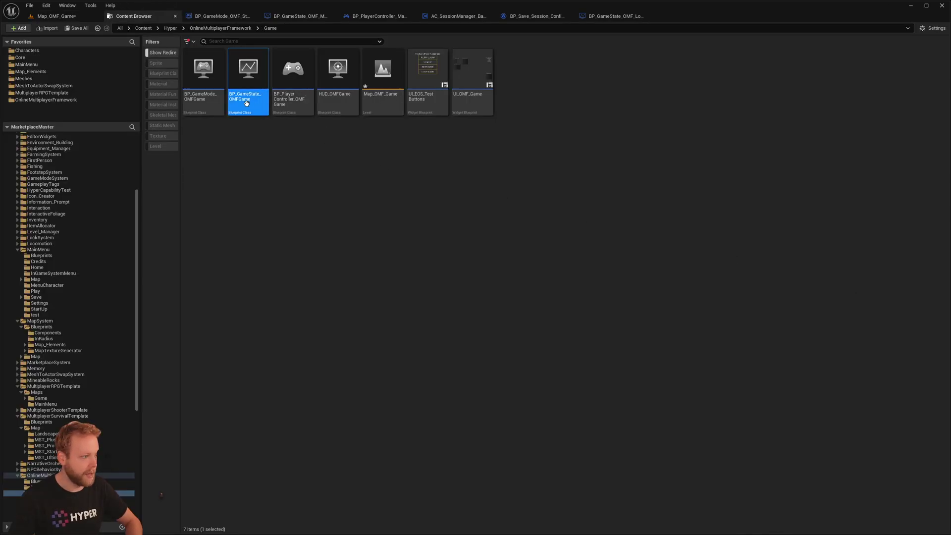
{"action": "key", "text": "Return"}
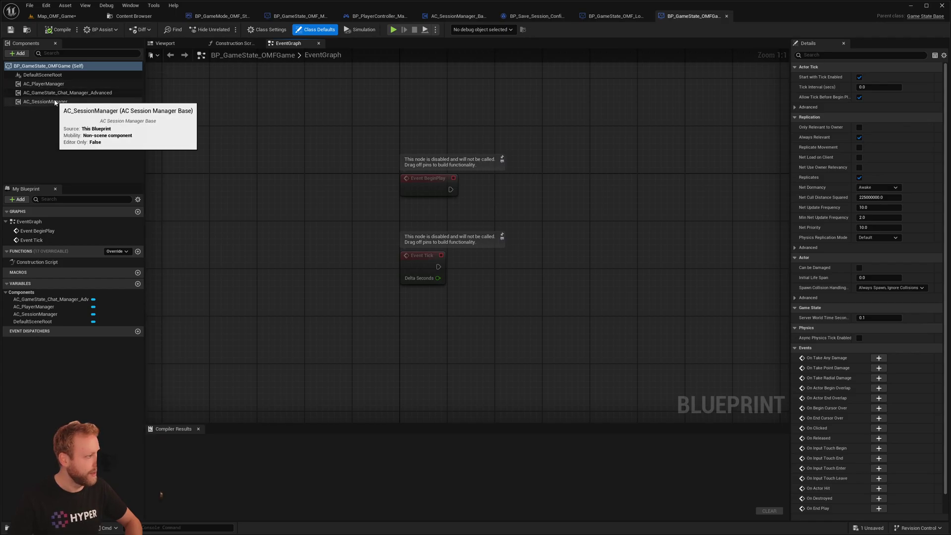
{"action": "left_click", "coordinate": [49, 101]}
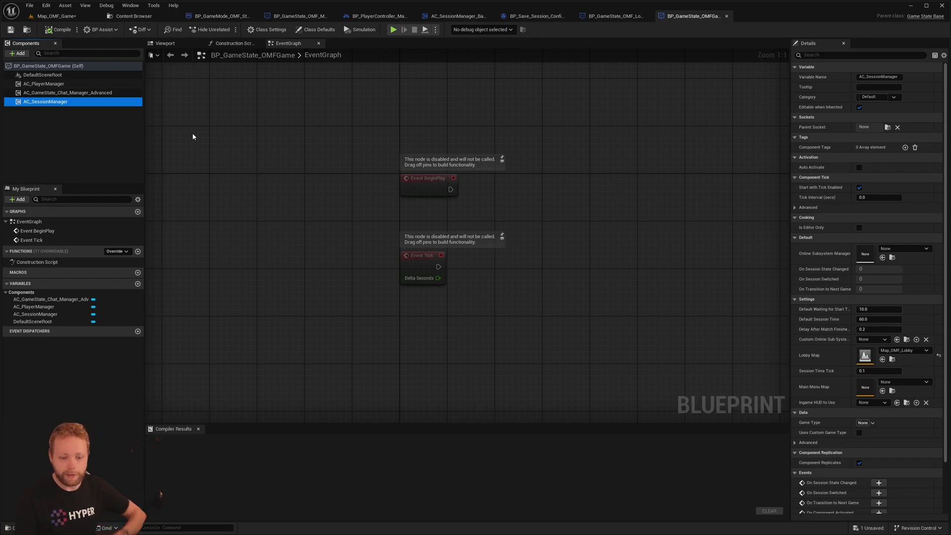
{"action": "left_click", "coordinate": [193, 136]}
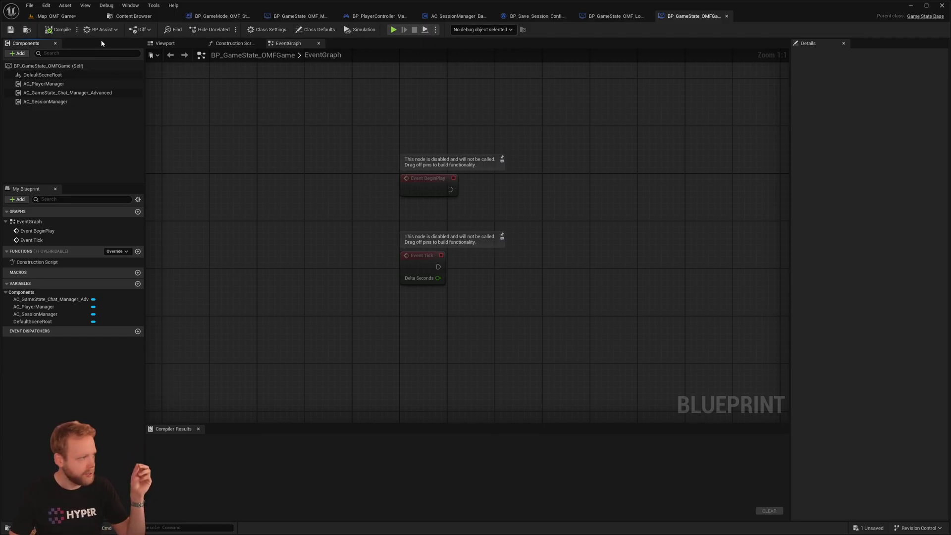
{"action": "left_click", "coordinate": [52, 16]}
{"action": "left_click", "coordinate": [31, 30]}
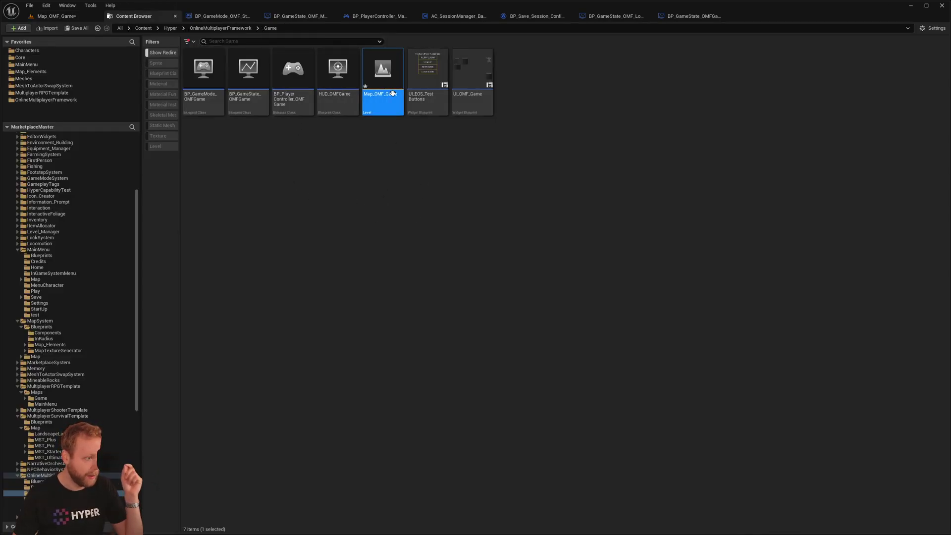
Step: Browse the Lobby folder's Map_OMF_Lobby and the RPG template's Map_RPG_02 level assets
{"action": "left_click", "coordinate": [20, 499]}
{"action": "left_click", "coordinate": [380, 101]}
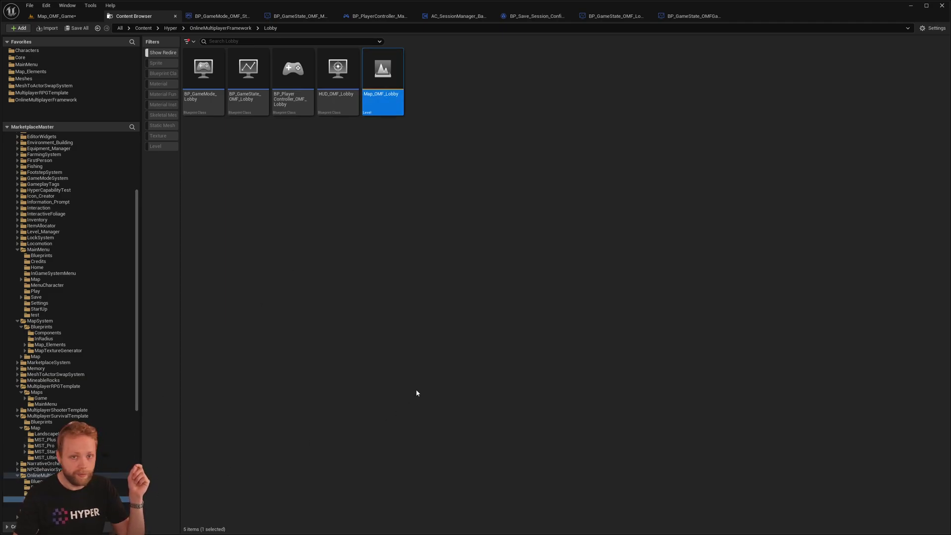
{"action": "key", "text": "alt+Left"}
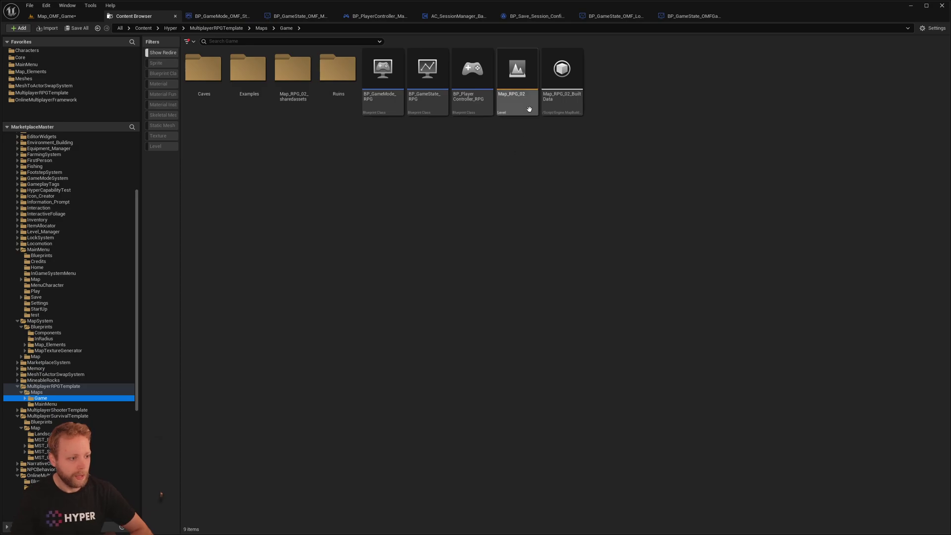
{"action": "left_click", "coordinate": [517, 94]}
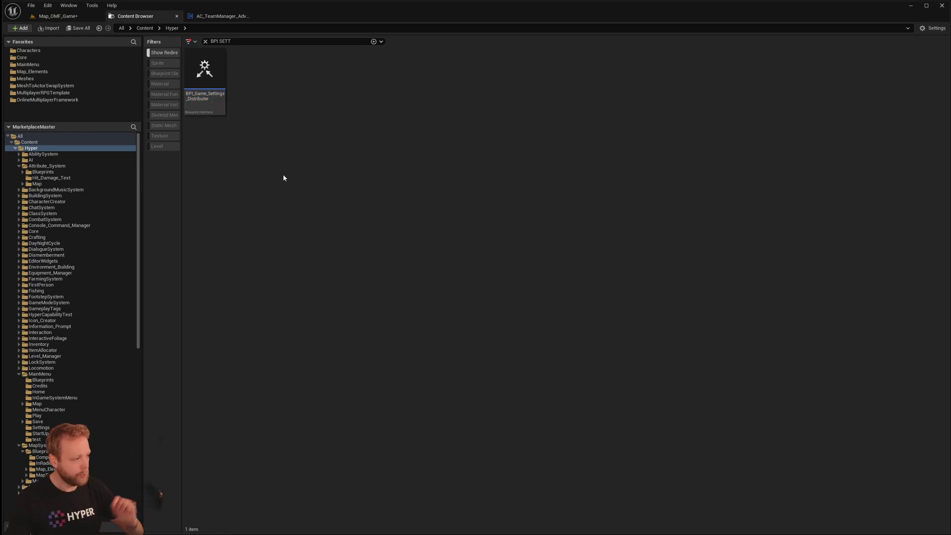
Step: Select the BPI_Game_Settings_Distributer asset in the search results
{"action": "left_click", "coordinate": [198, 99]}
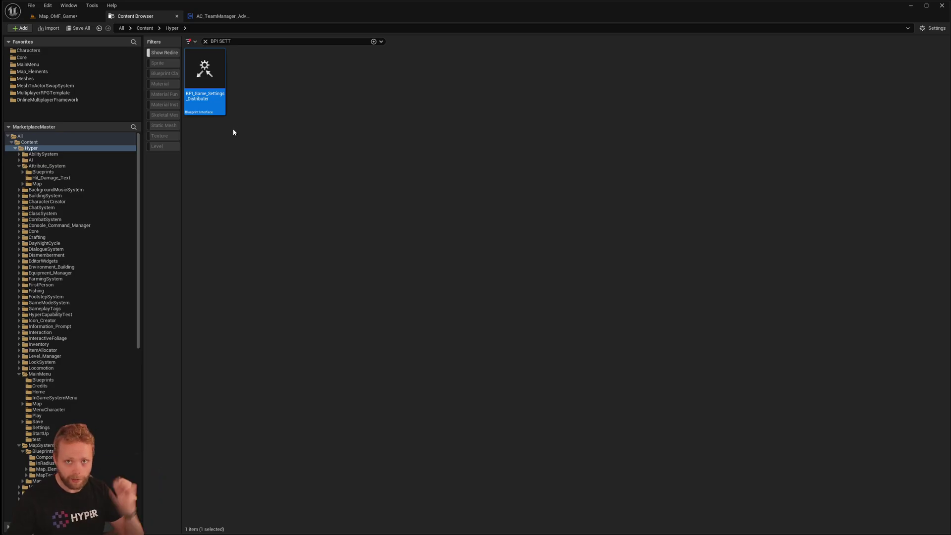
Step: In AC_TeamManager_Advanced, frame Event Send Game Settings and check Class Settings' Implemented Interfaces
{"action": "left_click", "coordinate": [217, 17]}
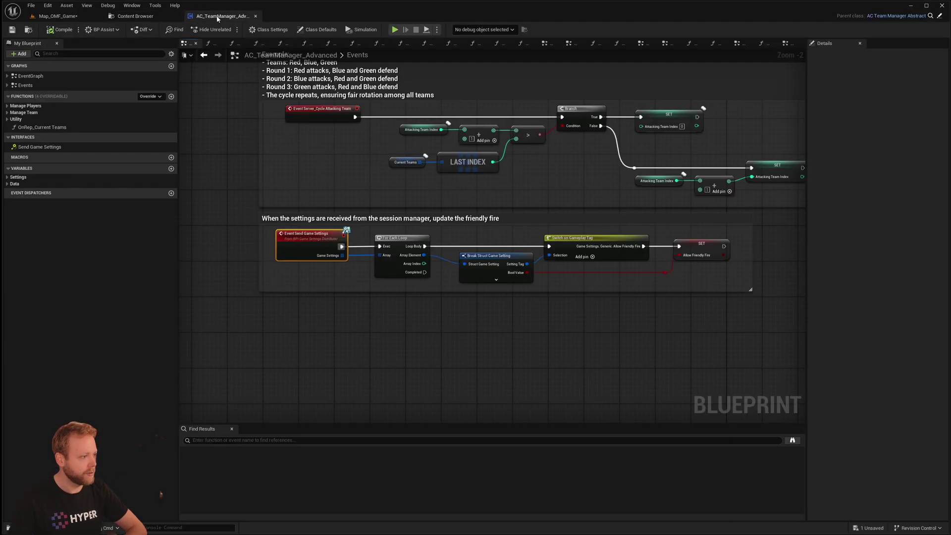
{"action": "scroll", "coordinate": [341, 203], "scroll_direction": "up", "scroll_amount": 2}
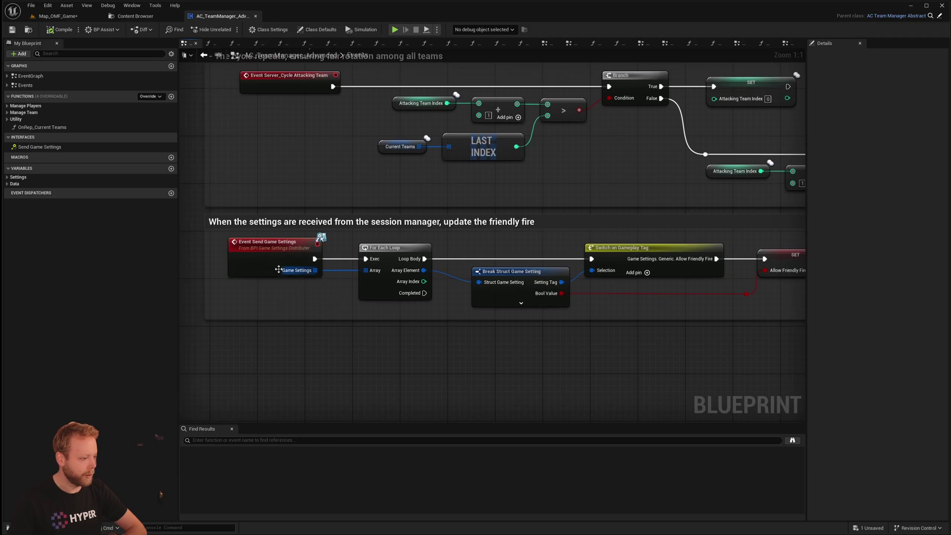
{"action": "right_click_drag", "start_coordinate": [352, 313], "coordinate": [322, 299]}
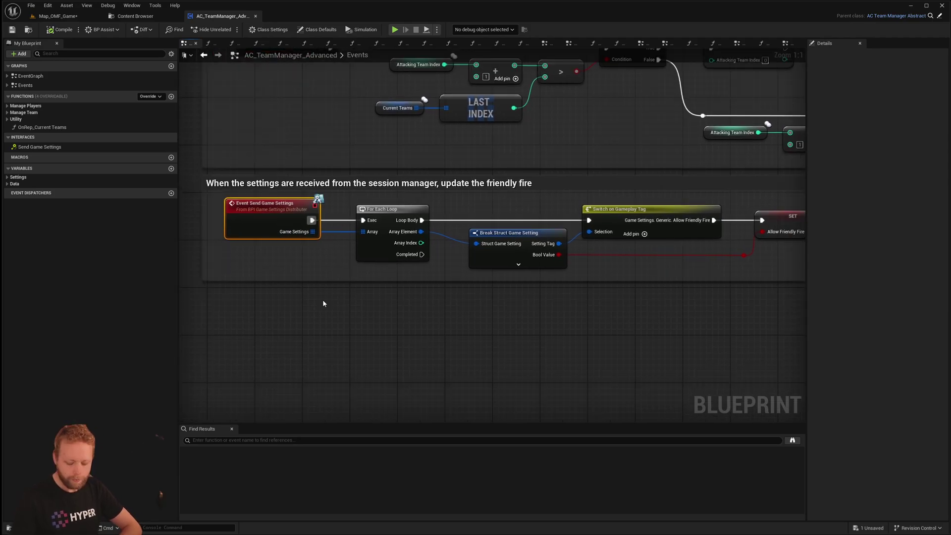
{"action": "left_click", "coordinate": [324, 315]}
{"action": "left_click", "coordinate": [316, 29]}
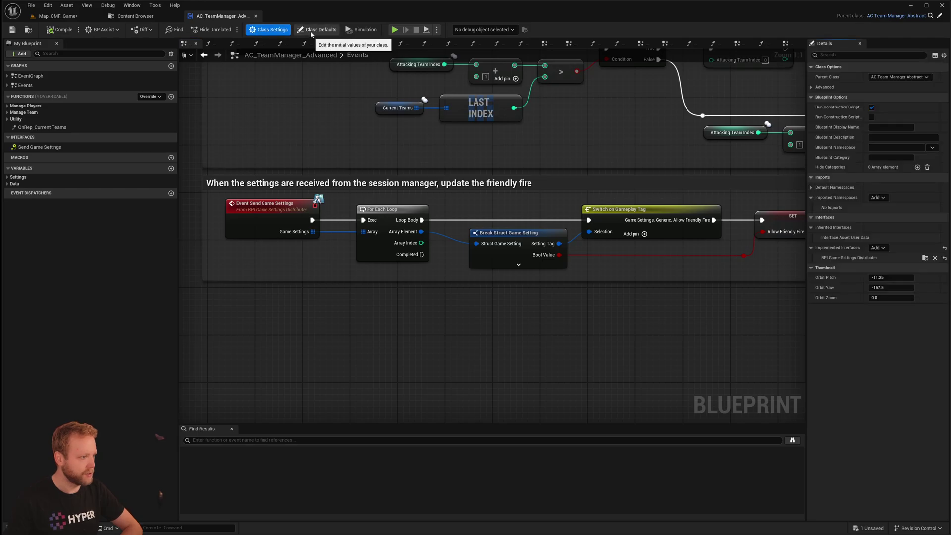
{"action": "left_click", "coordinate": [269, 30]}
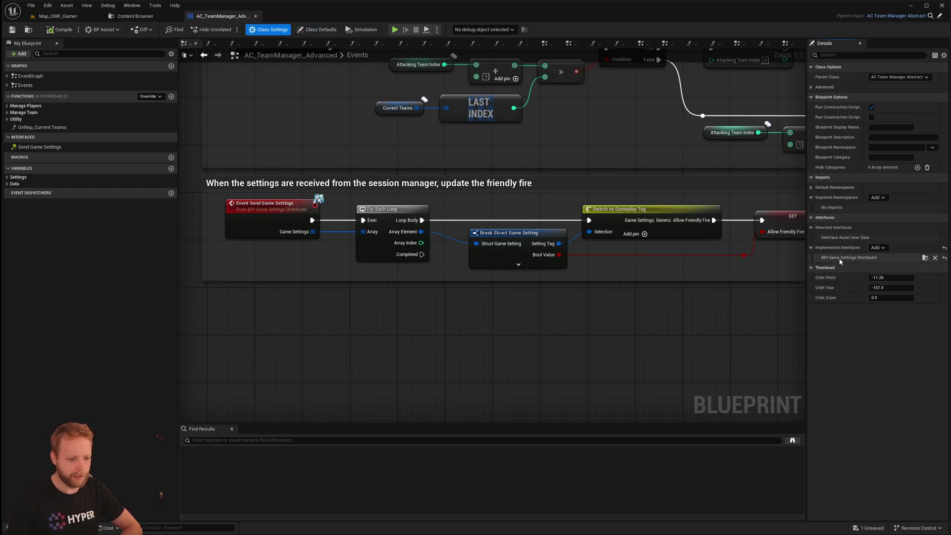
{"action": "left_click", "coordinate": [242, 216]}
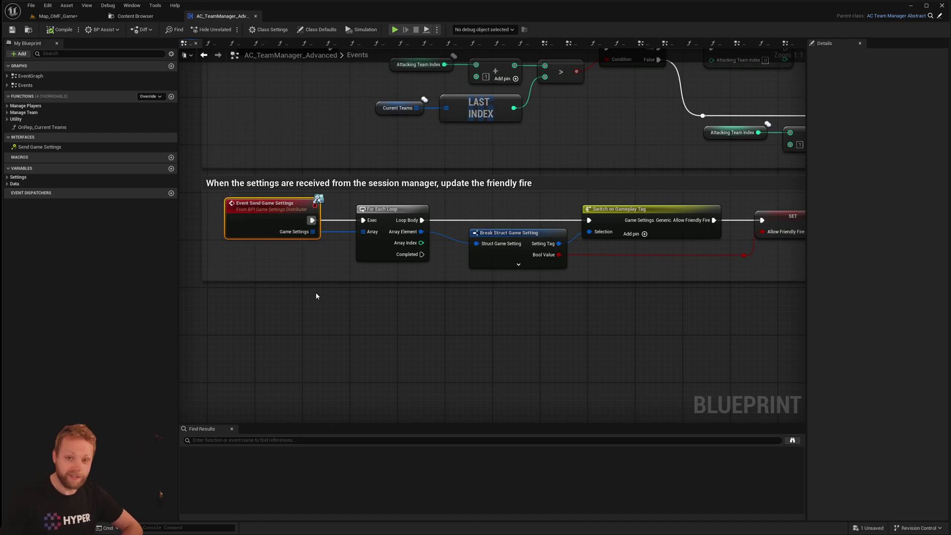
{"action": "left_click", "coordinate": [316, 292]}
{"action": "left_click", "coordinate": [254, 220]}
{"action": "right_click_drag", "start_coordinate": [254, 220], "coordinate": [318, 341]}
{"action": "left_click", "coordinate": [275, 289]}
{"action": "right_click_drag", "start_coordinate": [286, 294], "coordinate": [317, 280]}
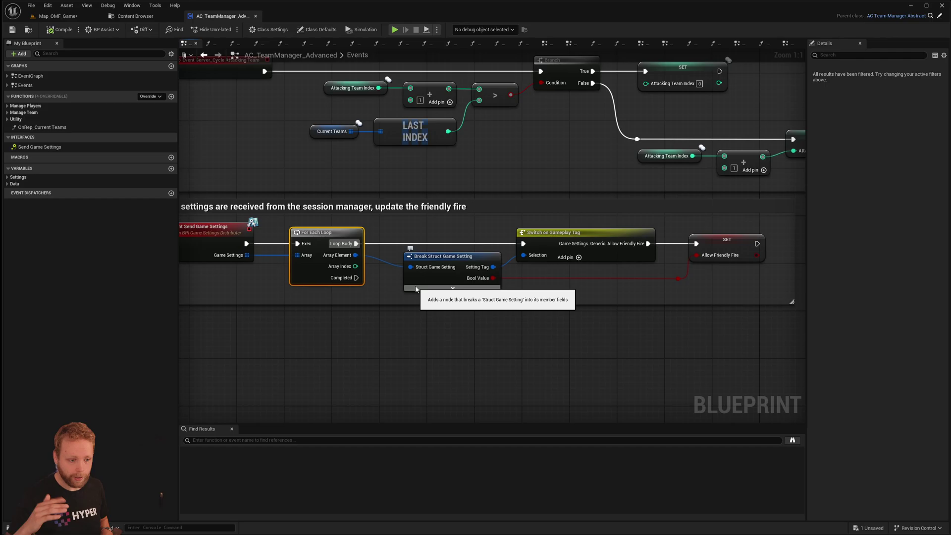
{"action": "left_click", "coordinate": [533, 332]}
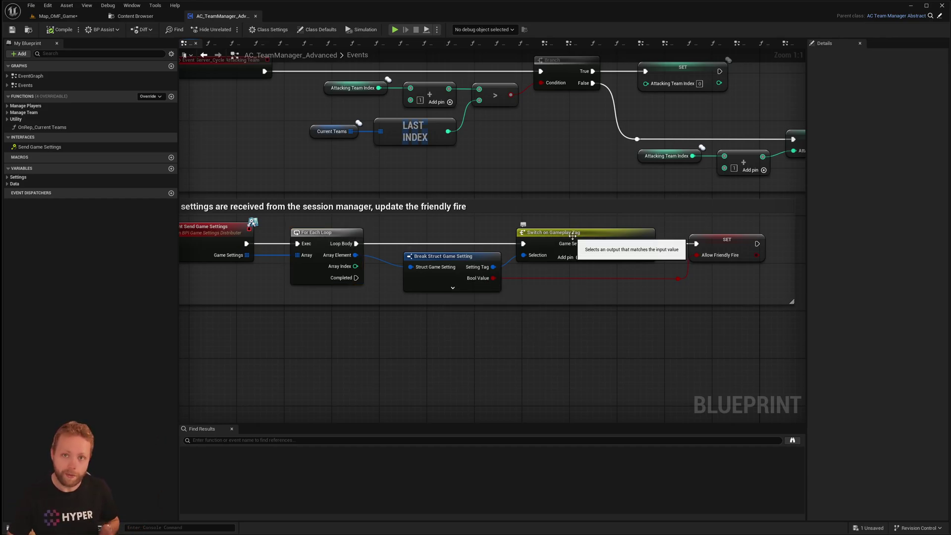
{"action": "right_click_drag", "start_coordinate": [573, 236], "coordinate": [509, 221]}
{"action": "left_click", "coordinate": [579, 204]}
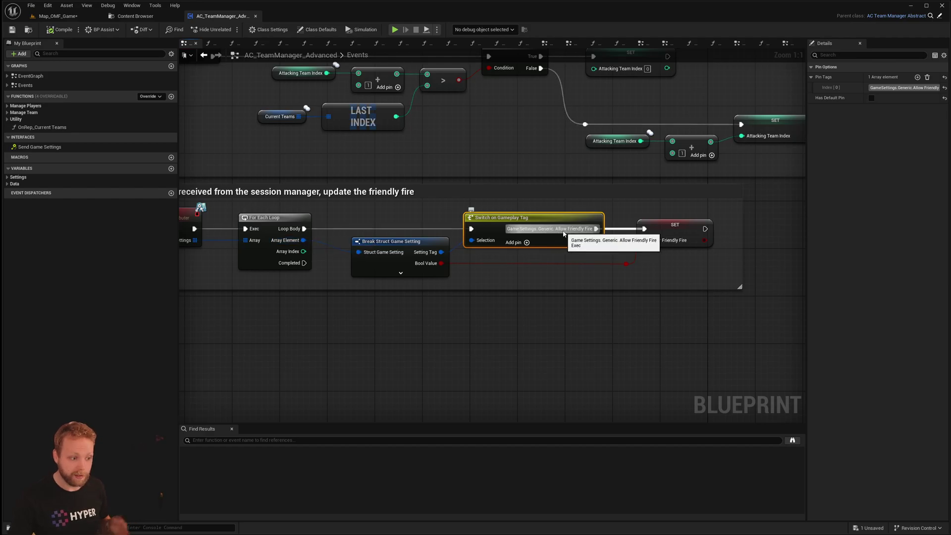
{"action": "right_click_drag", "start_coordinate": [563, 234], "coordinate": [493, 240]}
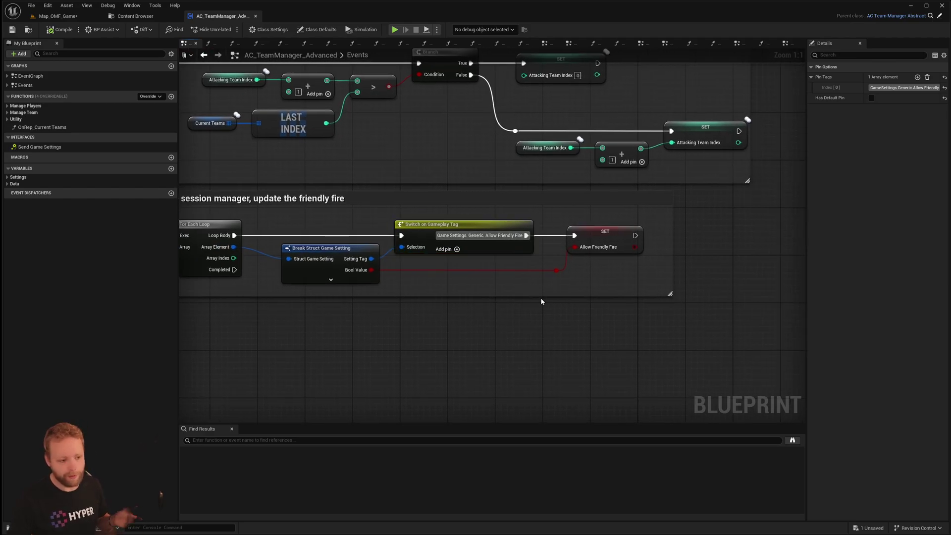
{"action": "left_click", "coordinate": [601, 243]}
{"action": "right_click_drag", "start_coordinate": [561, 293], "coordinate": [606, 304]}
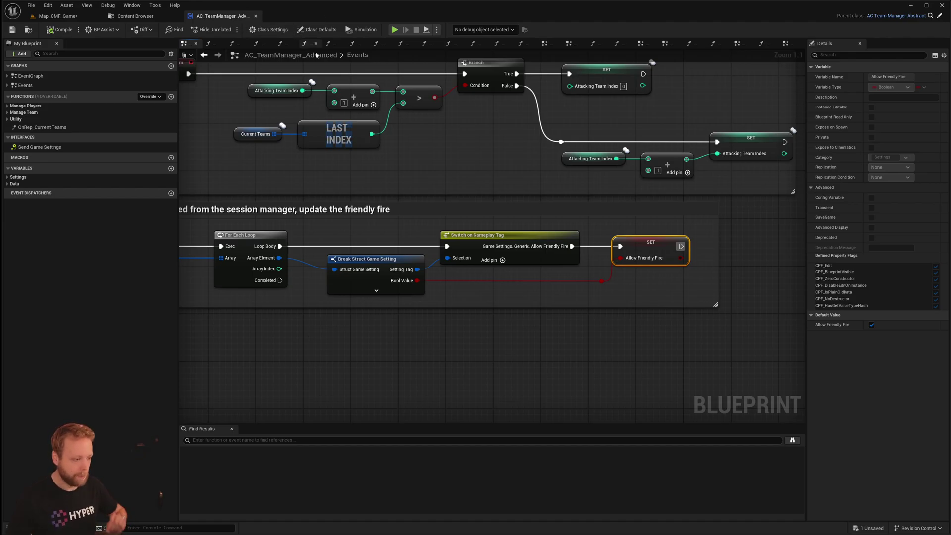
{"action": "right_click_drag", "start_coordinate": [501, 231], "coordinate": [615, 189]}
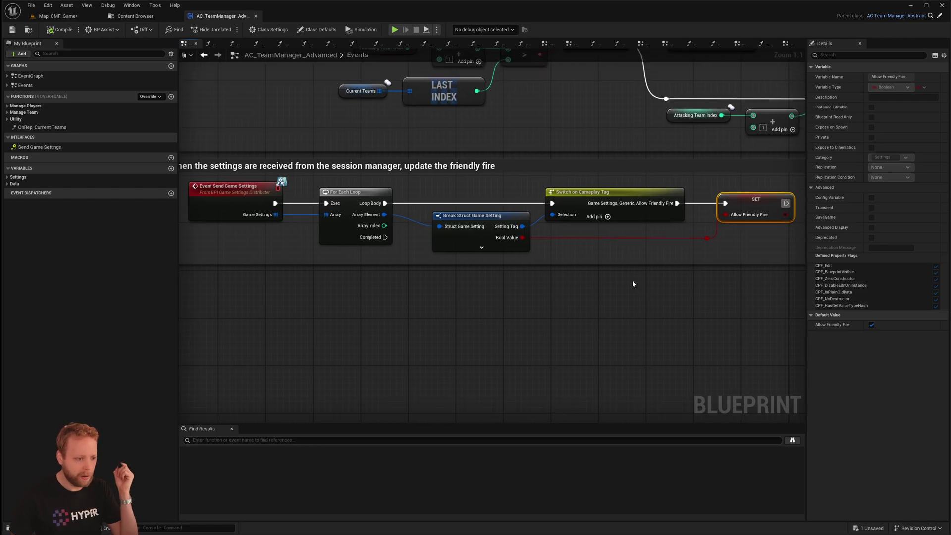
Step: Add GameSettings.Generic.XP Multiplier as a second Pin Tags case on Switch on Gameplay Tag
{"action": "left_click", "coordinate": [631, 280]}
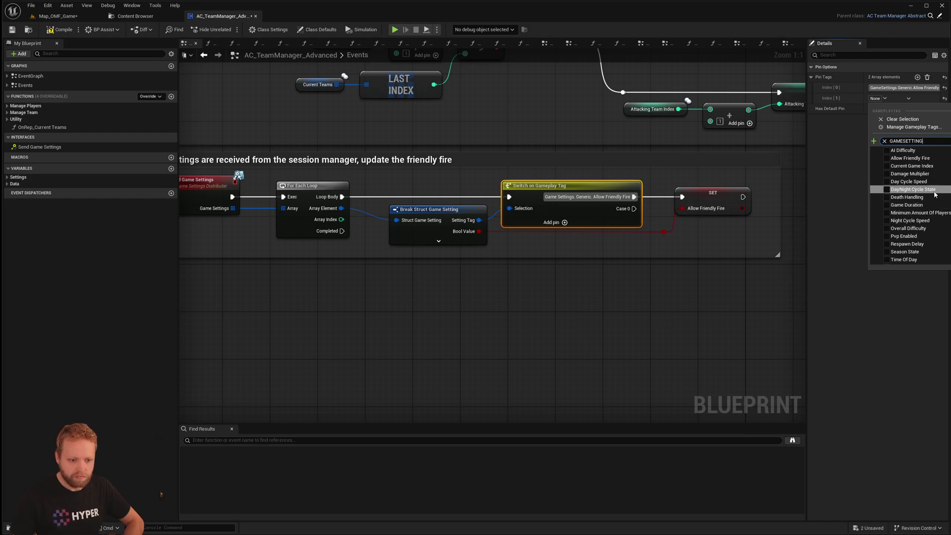
{"action": "scroll", "coordinate": [918, 214], "scroll_direction": "down", "scroll_amount": 2}
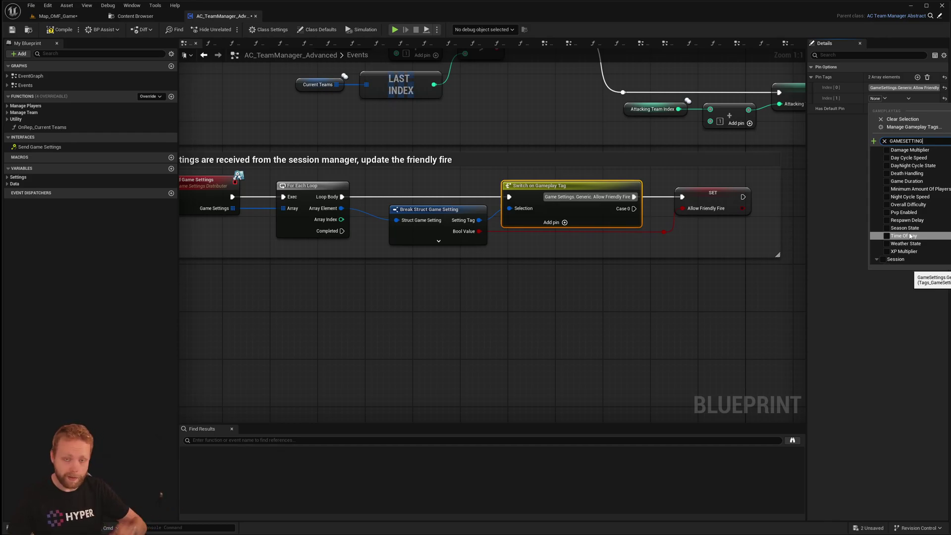
{"action": "left_click", "coordinate": [887, 252]}
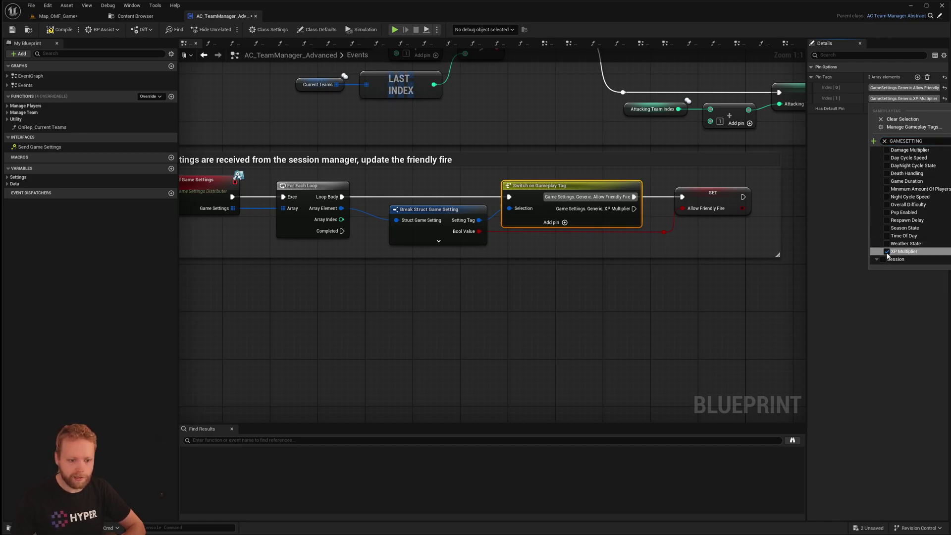
{"action": "left_click", "coordinate": [737, 274]}
{"action": "left_click_drag", "start_coordinate": [634, 208], "coordinate": [710, 279]}
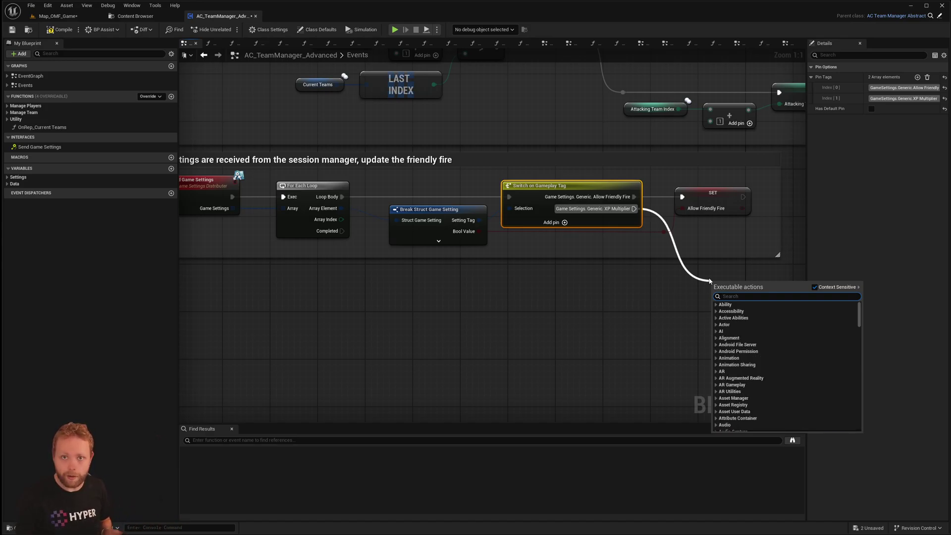
{"action": "right_click_drag", "start_coordinate": [710, 280], "coordinate": [763, 249]}
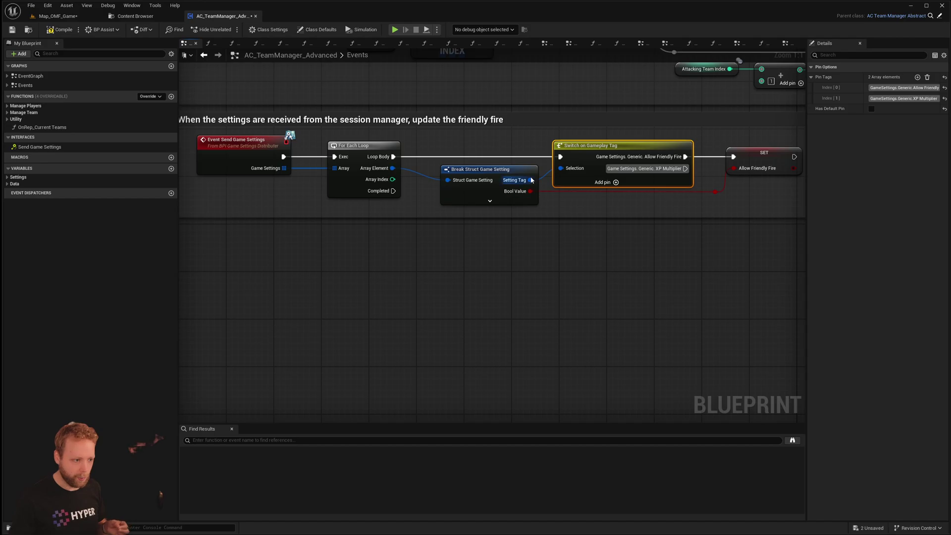
Step: Expose Break Struct's Number Value pin and try wiring the XP Multiplier case, cancelling each search
{"action": "right_click_drag", "start_coordinate": [564, 199], "coordinate": [496, 198]}
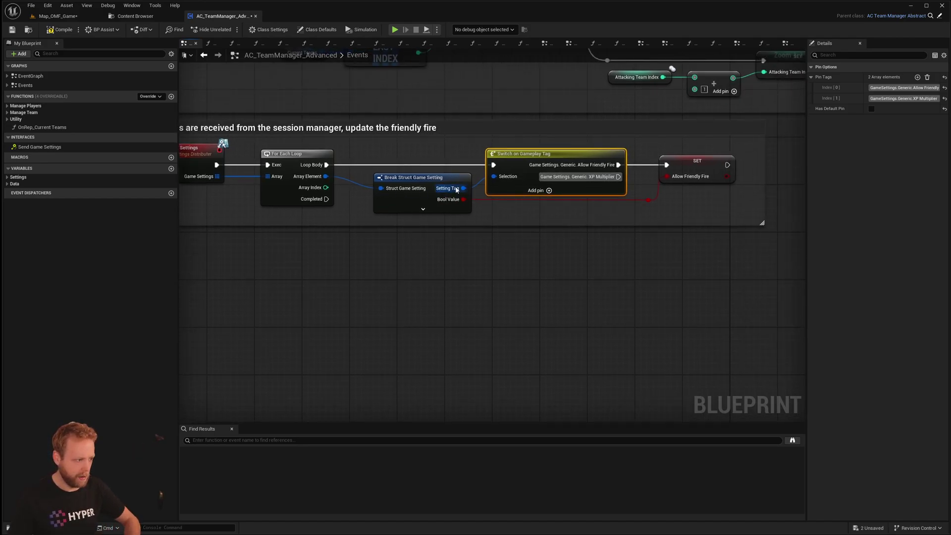
{"action": "left_click", "coordinate": [416, 200]}
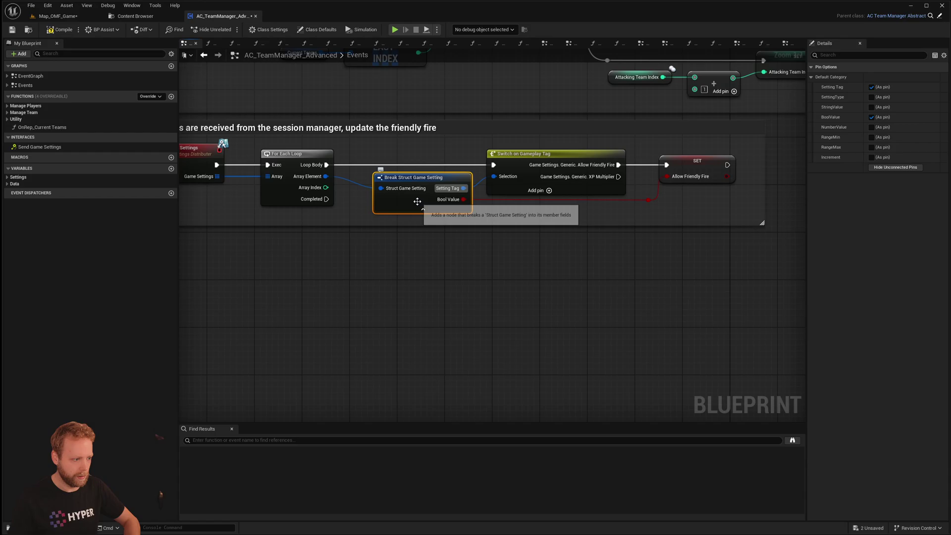
{"action": "left_click", "coordinate": [871, 127]}
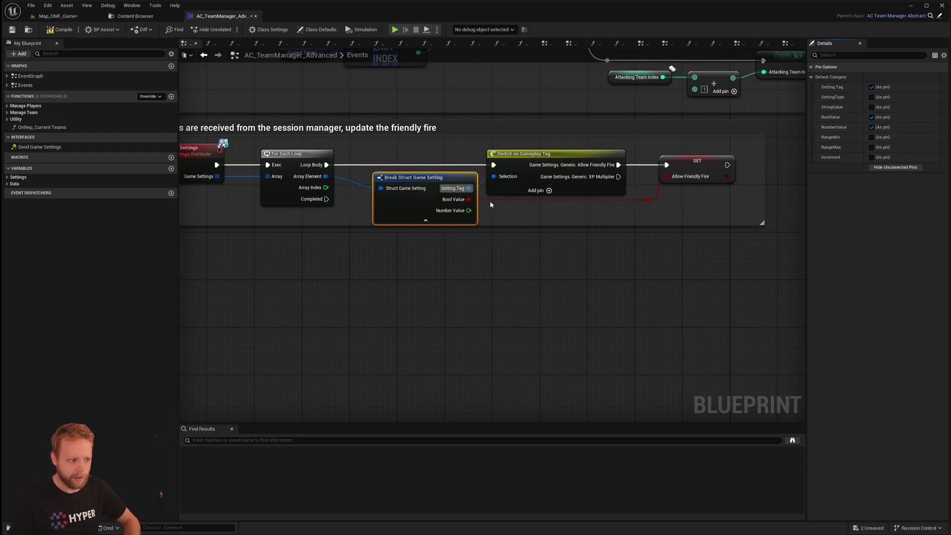
{"action": "right_click_drag", "start_coordinate": [662, 220], "coordinate": [592, 217]}
{"action": "left_click_drag", "start_coordinate": [549, 174], "coordinate": [603, 252]}
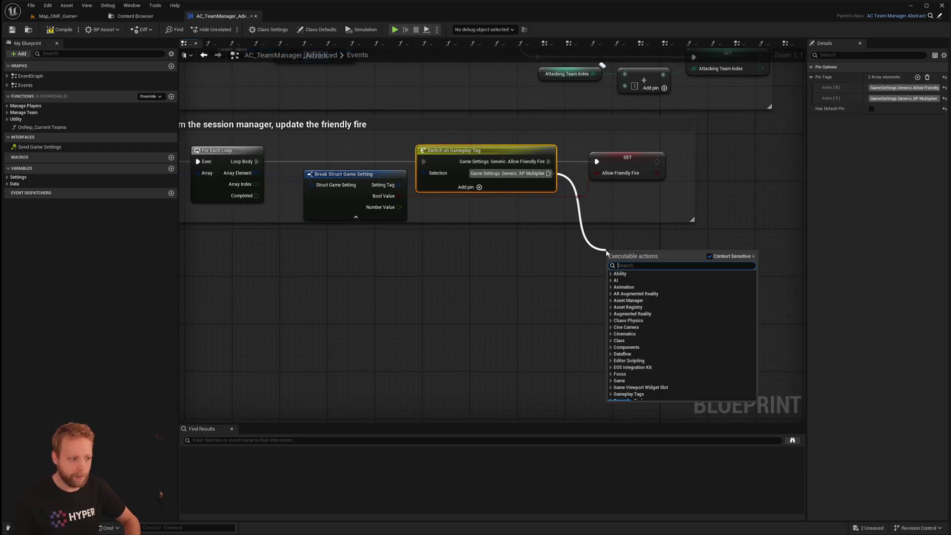
{"action": "type", "text": "s"}
{"action": "key", "text": "Escape"}
{"action": "left_click_drag", "start_coordinate": [399, 207], "coordinate": [594, 272]}
{"action": "type", "text": "set"}
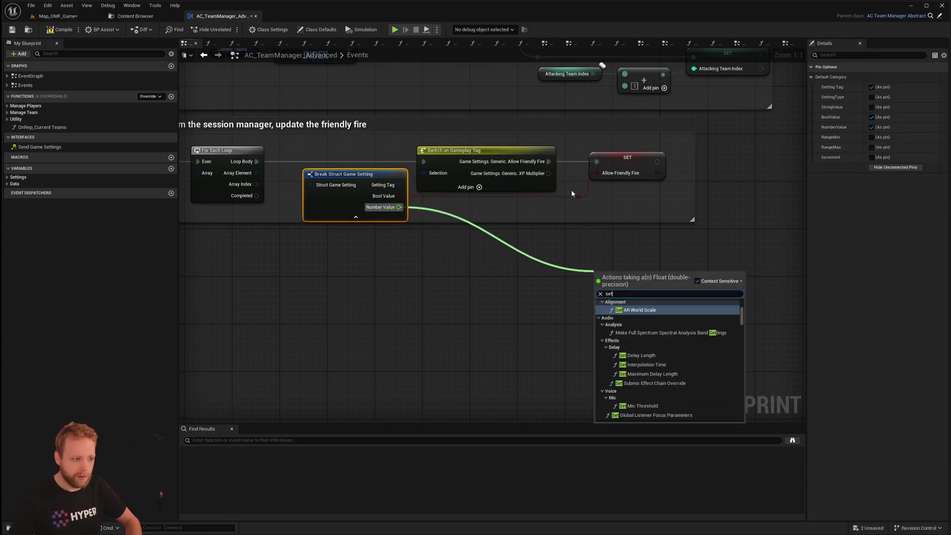
{"action": "key", "text": "Escape"}
{"action": "left_click_drag", "start_coordinate": [548, 174], "coordinate": [617, 242]}
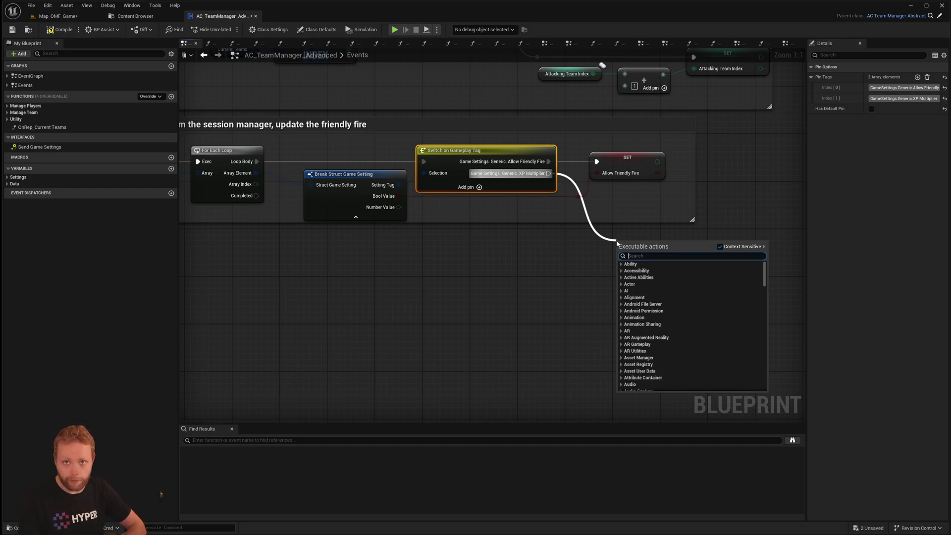
{"action": "right_click_drag", "start_coordinate": [481, 273], "coordinate": [599, 289]}
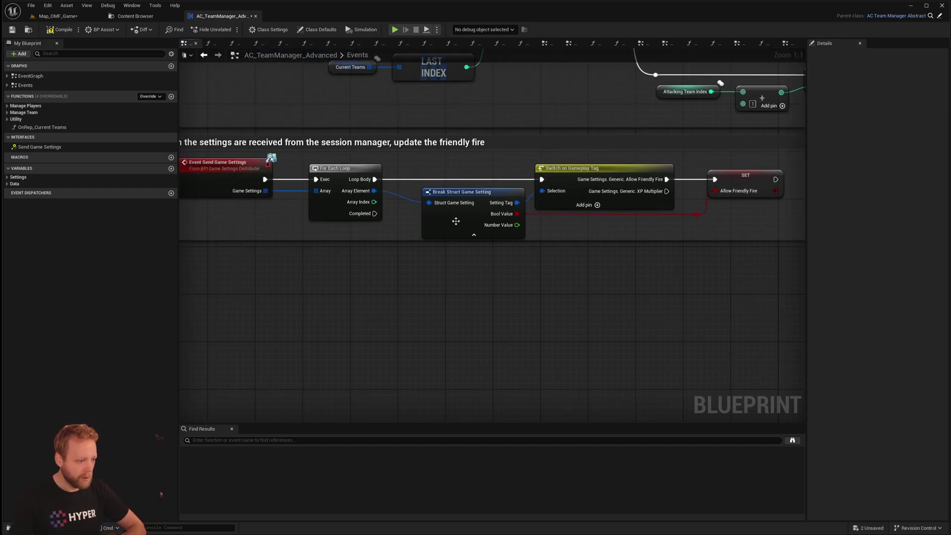
Step: Hide Break Struct's unconnected pins, set Pin Tags [1] to None and remove the Case 0 pin
{"action": "left_click", "coordinate": [456, 222]}
{"action": "left_click", "coordinate": [921, 167]}
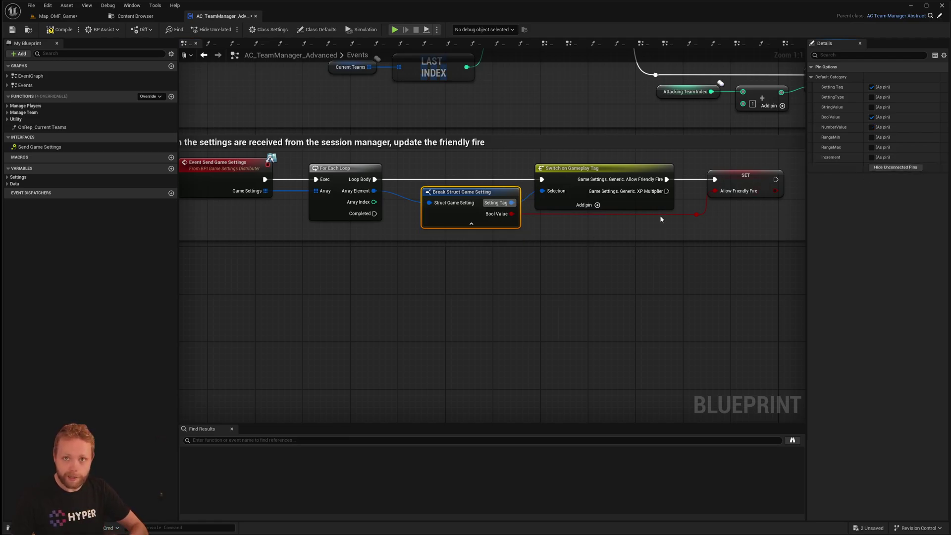
{"action": "left_click", "coordinate": [620, 179]}
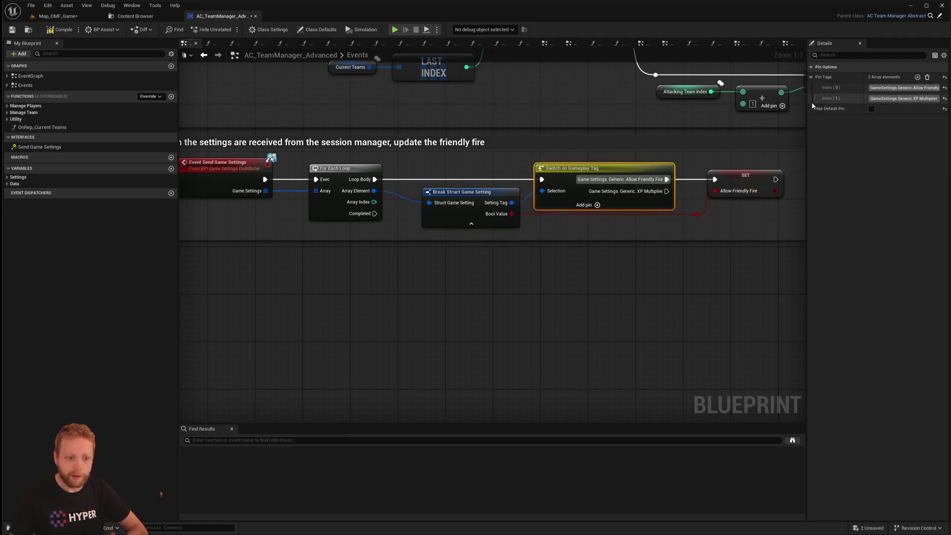
{"action": "left_click", "coordinate": [945, 98]}
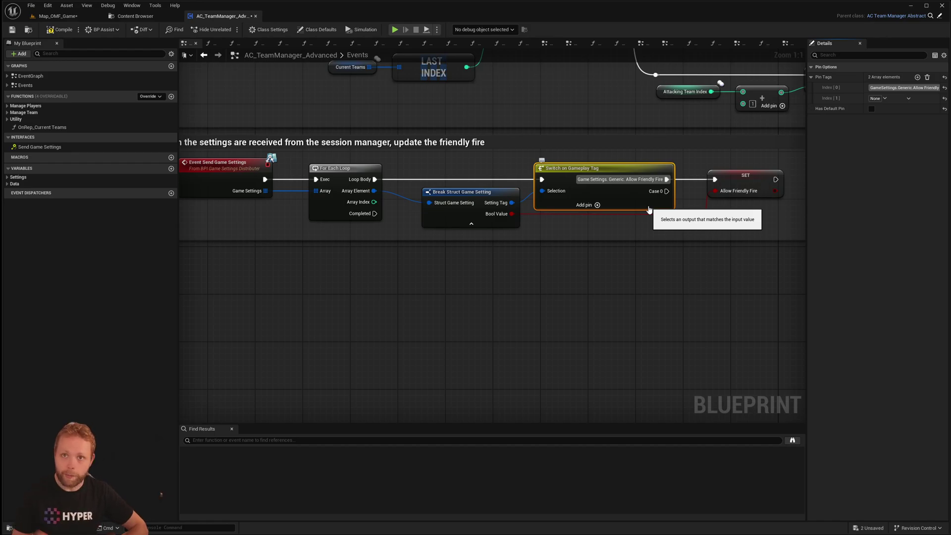
{"action": "right_click_drag", "start_coordinate": [649, 230], "coordinate": [647, 253]}
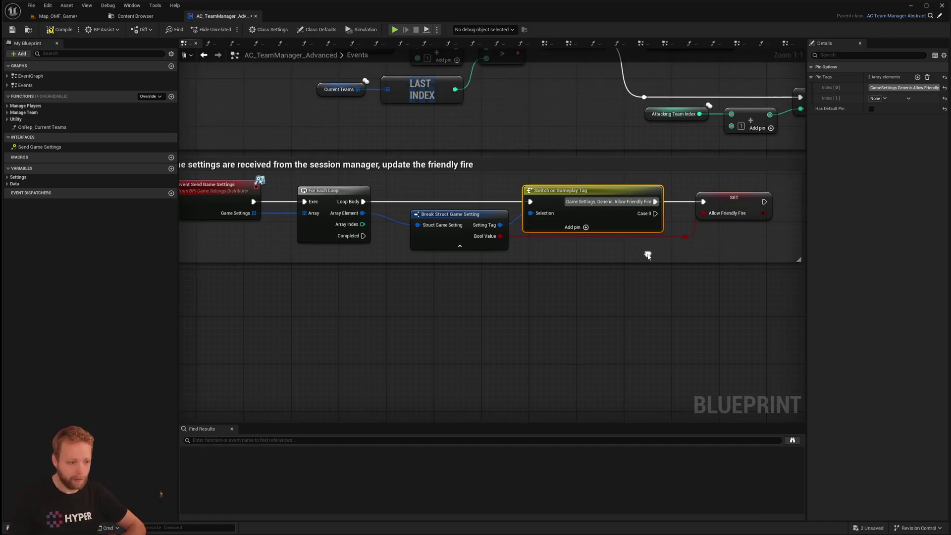
{"action": "right_click", "coordinate": [654, 217]}
{"action": "left_click", "coordinate": [694, 237]}
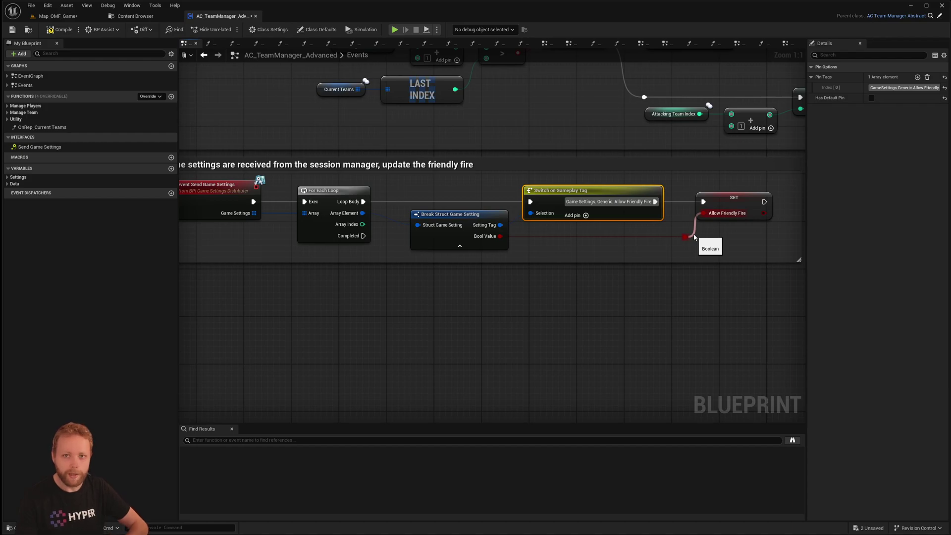
{"action": "right_click_drag", "start_coordinate": [296, 228], "coordinate": [341, 201]}
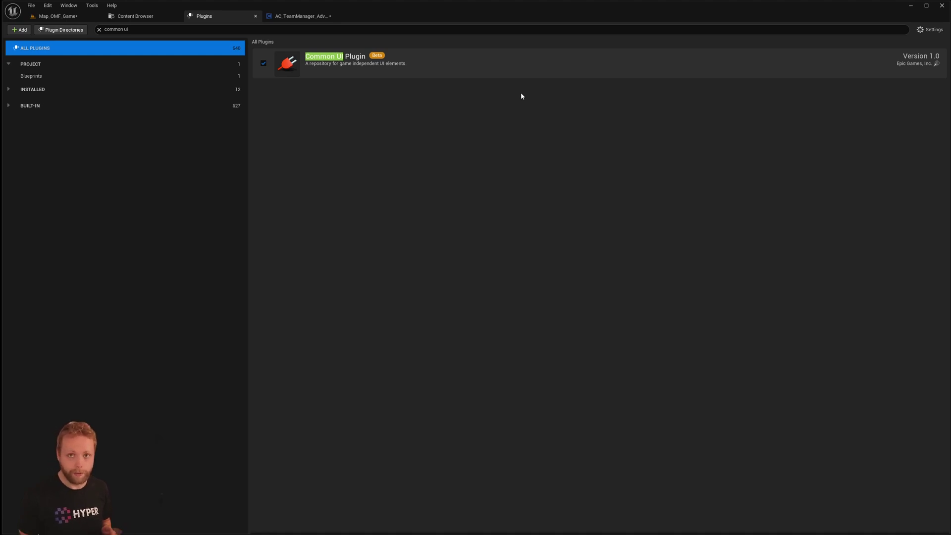
Step: View Map_OMF_Game's player start, then return to the Content Browser's 'BPI SETT' results
{"action": "left_click", "coordinate": [57, 15]}
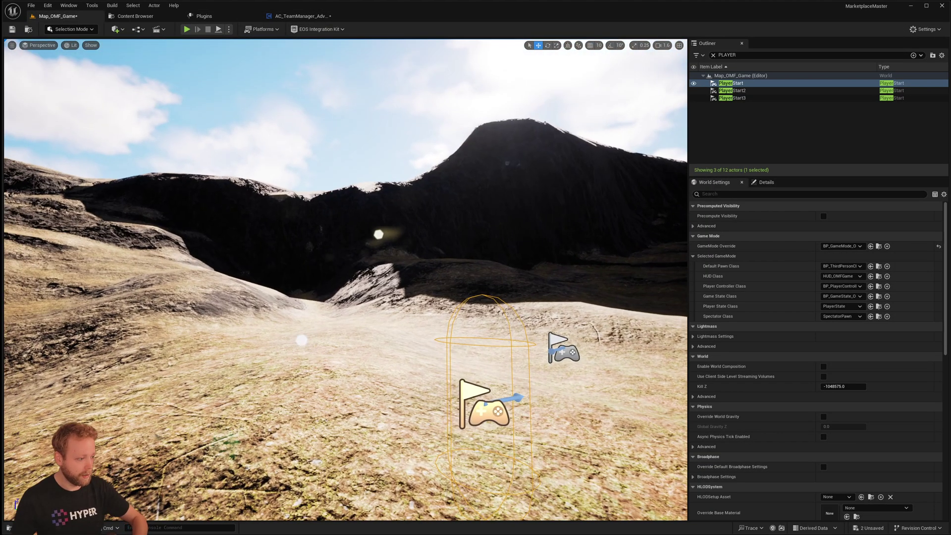
{"action": "right_click_drag", "start_coordinate": [367, 198], "coordinate": [446, 233]}
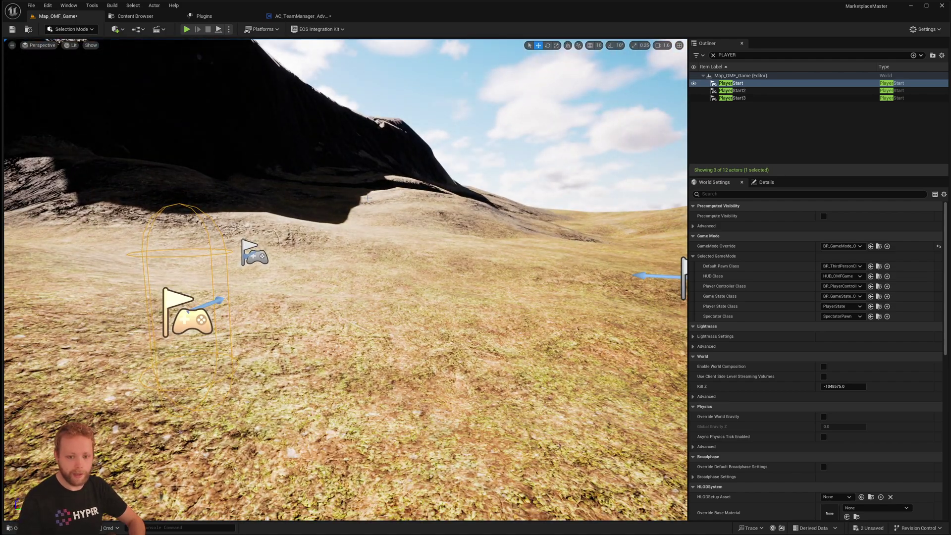
{"action": "left_click", "coordinate": [135, 16]}
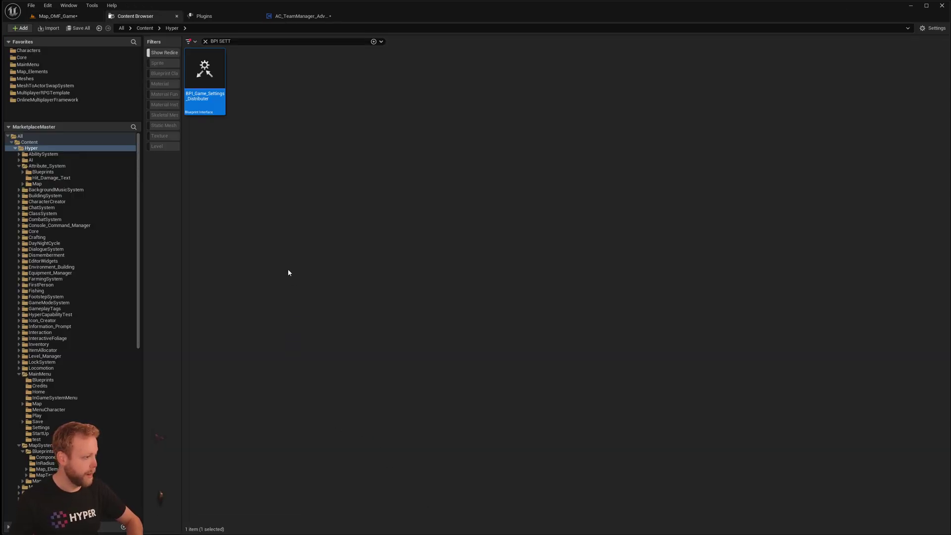
Step: Reselect the BPI_Game_Settings_Distributor blueprint interface to show its /Game/Hyper/Core/SessionManager/Blueprints path
{"action": "left_click", "coordinate": [226, 142]}
{"action": "left_click", "coordinate": [213, 107]}
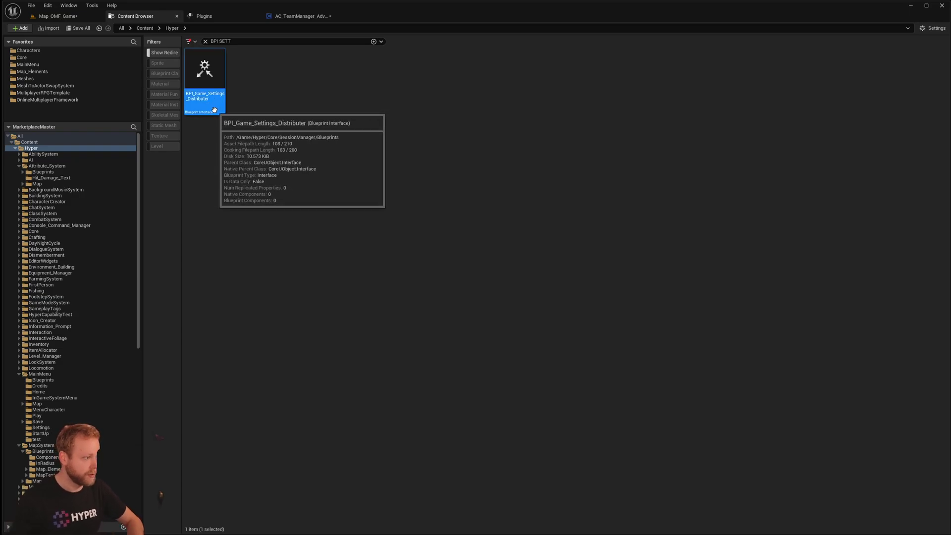